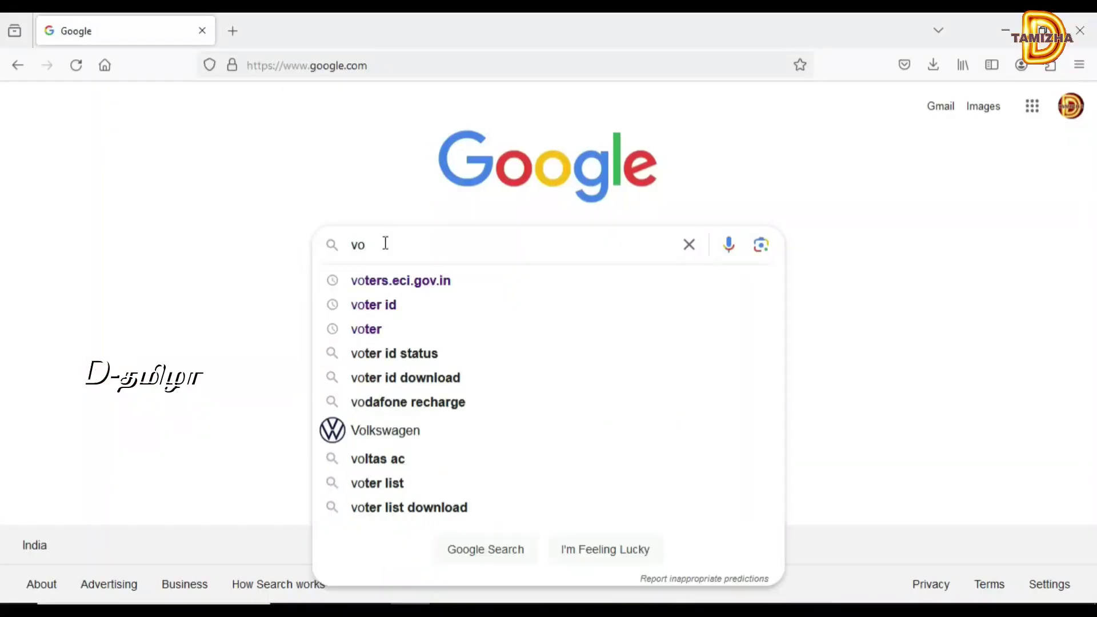
- Search Google for voter.eci.gov.in and block the location permission request
type("ter")
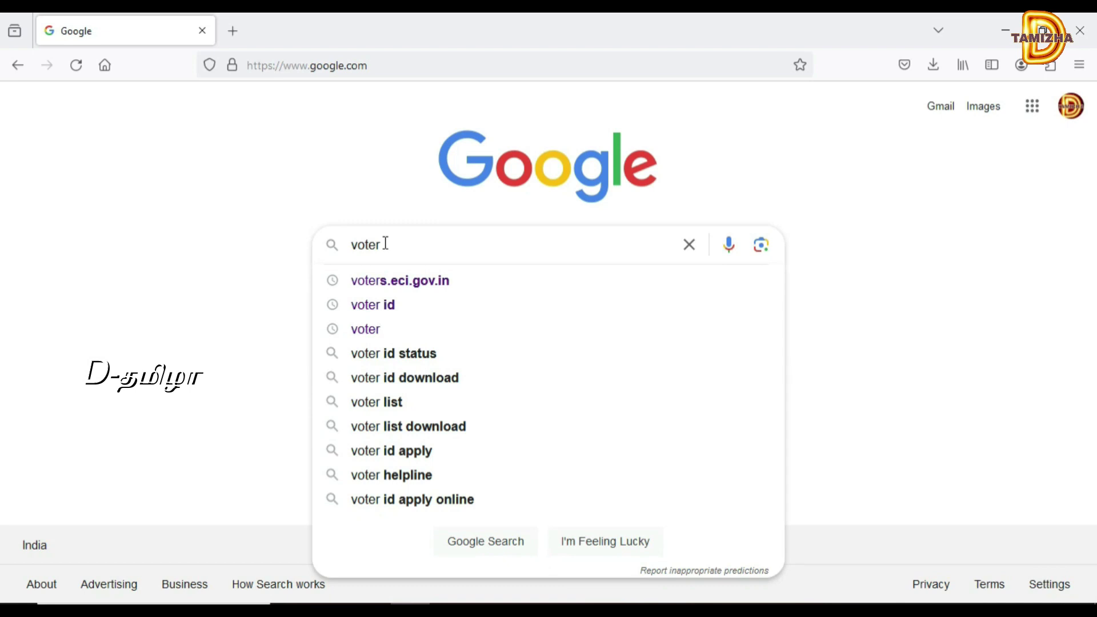
type(".")
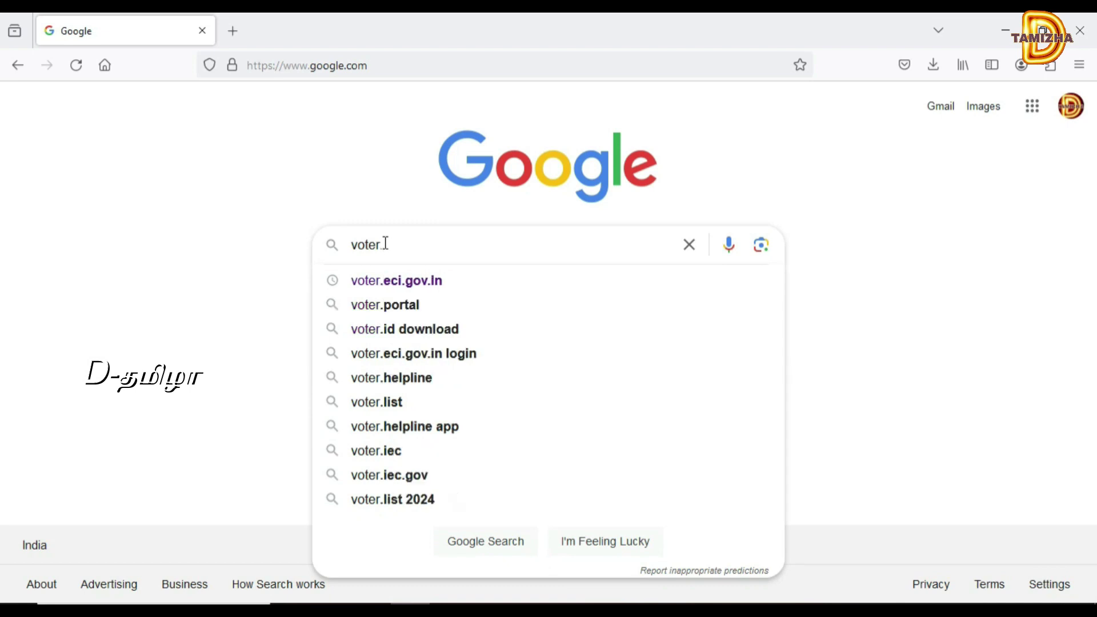
type("eci.g")
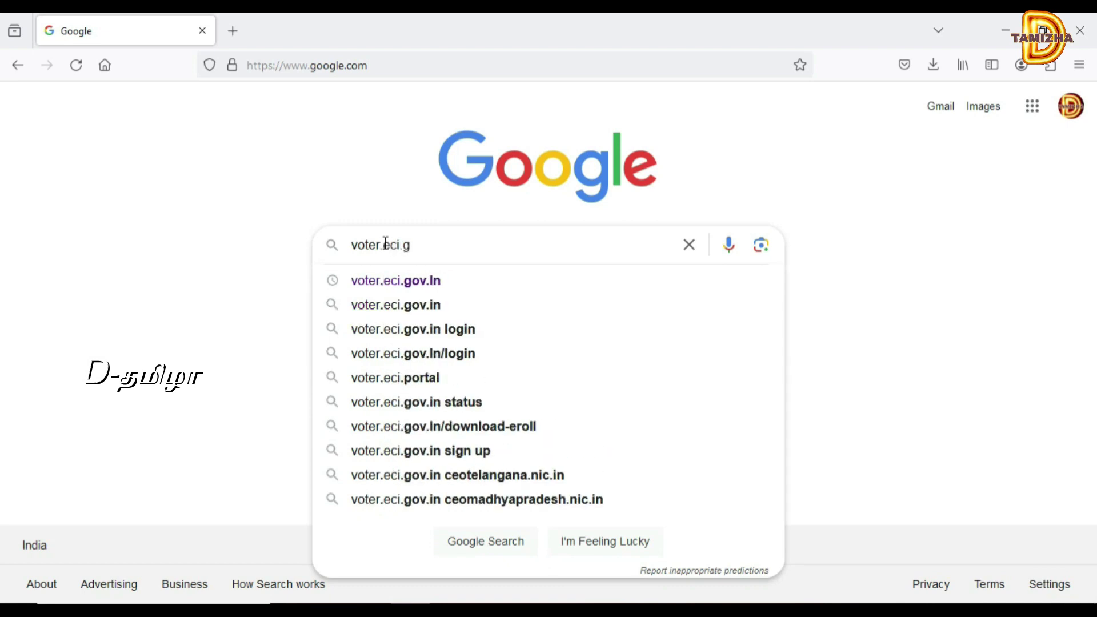
type("o")
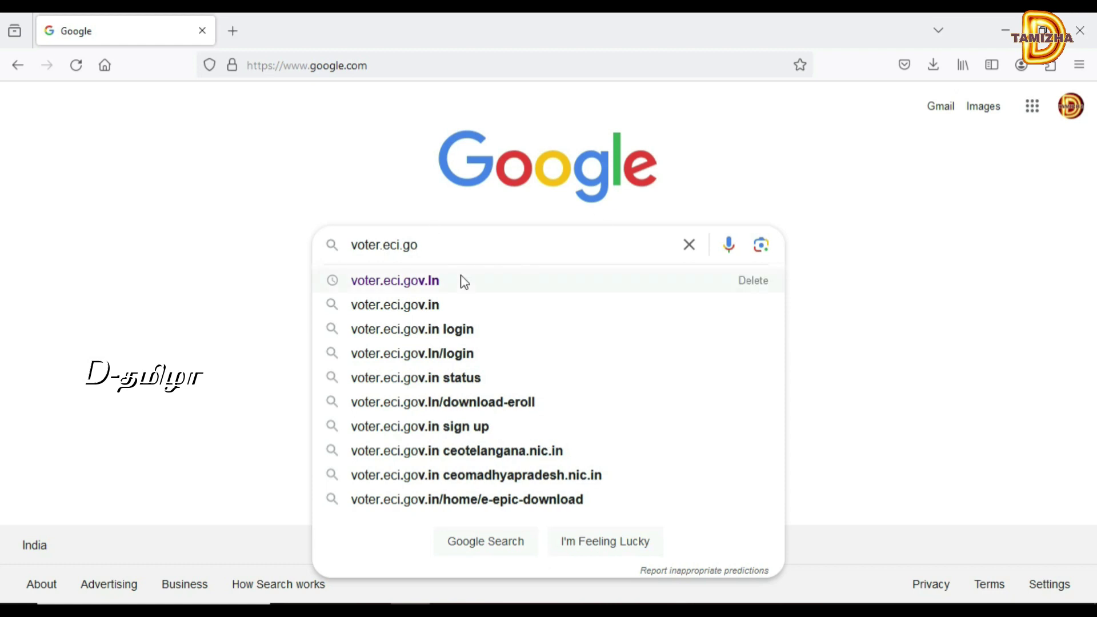
left_click(464, 282)
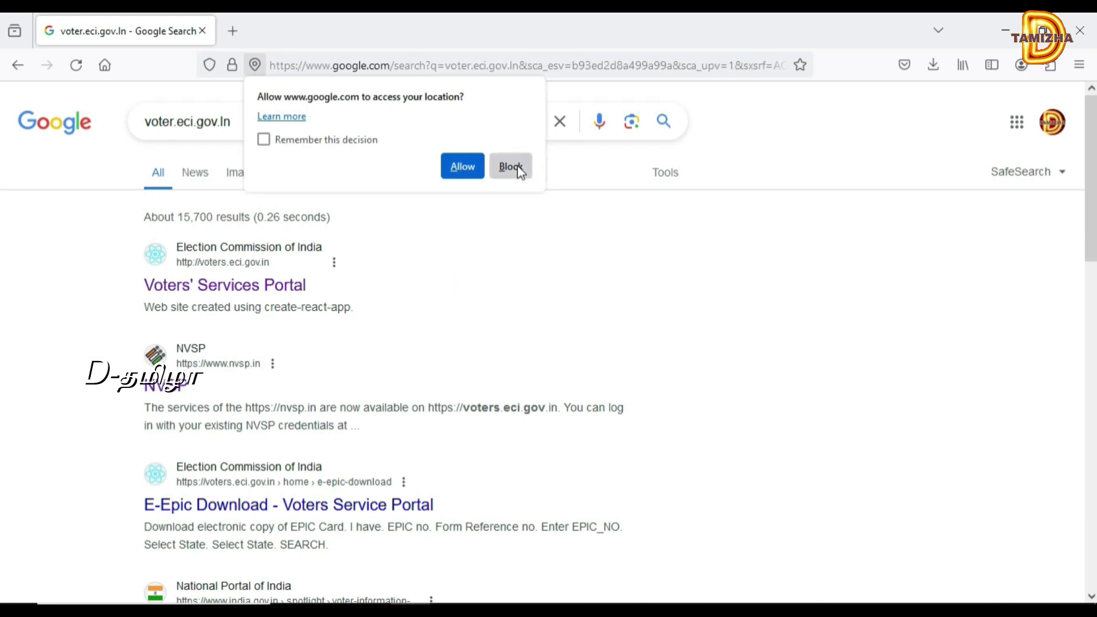
left_click(511, 166)
- Open the Voters' Services Portal result and its Search in Electoral Roll service
left_click(256, 288)
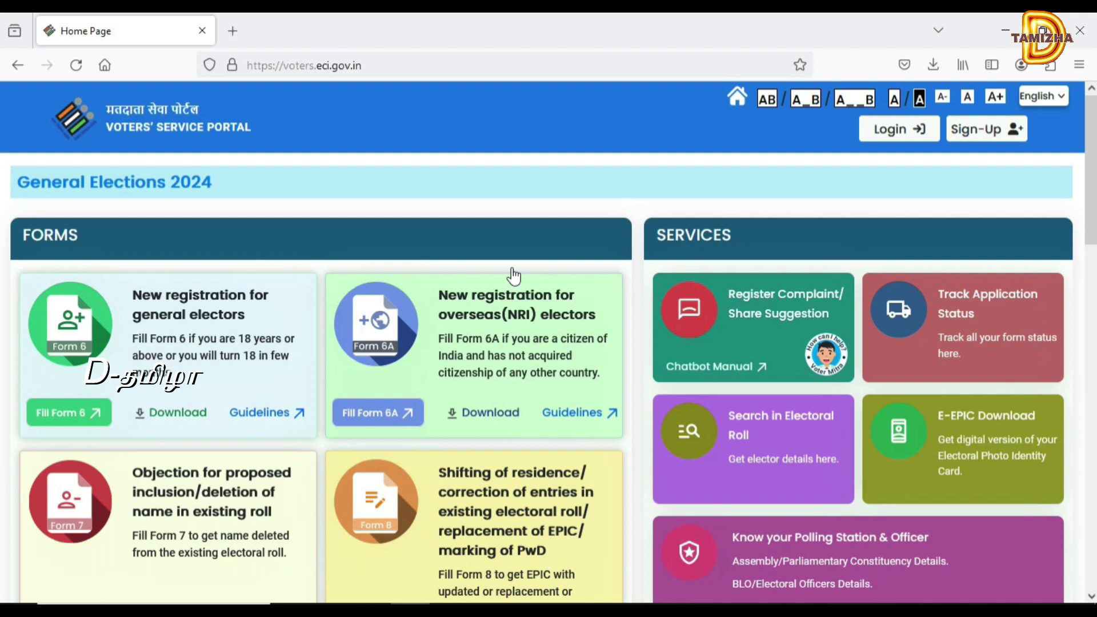
left_click(763, 472)
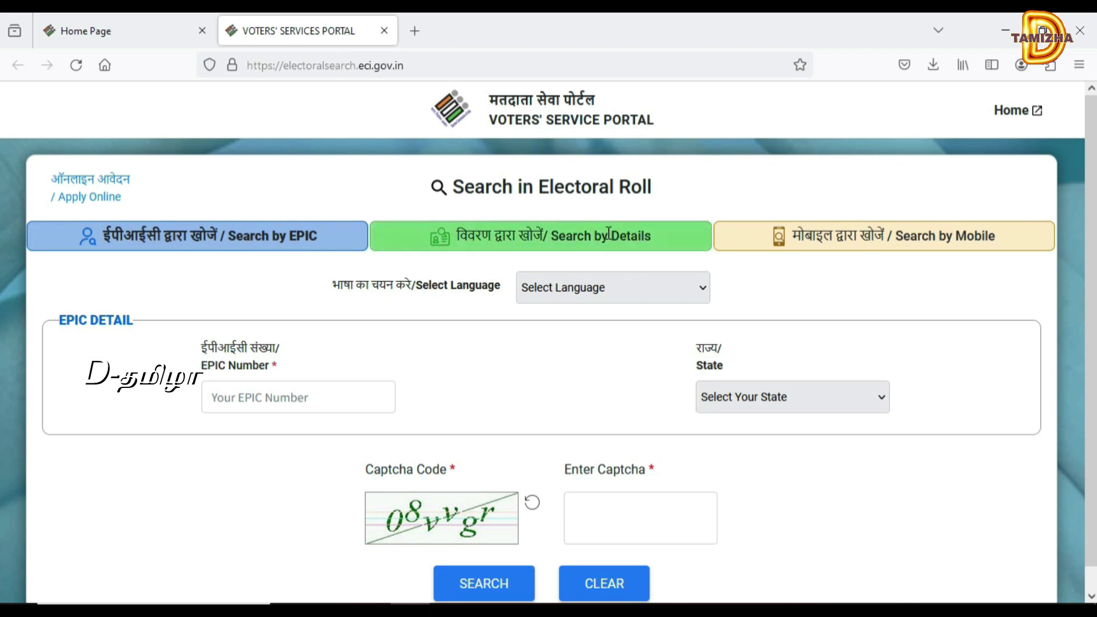
- Use the Search by Mobile form with Tamil Nadu as the state, leaving the language unchanged
left_click(945, 244)
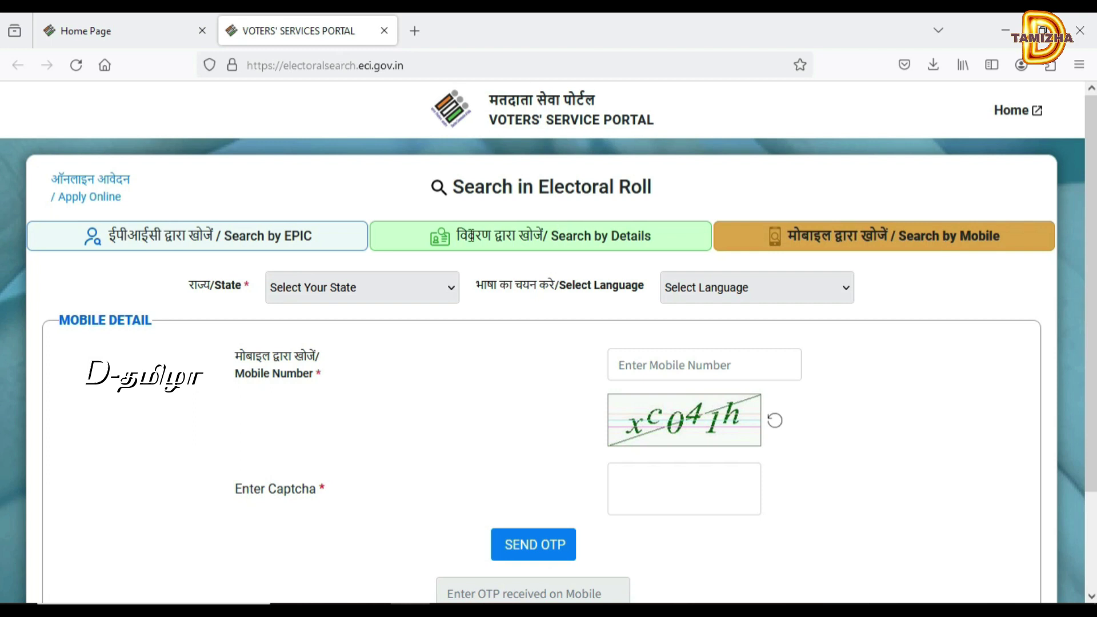
left_click(359, 291)
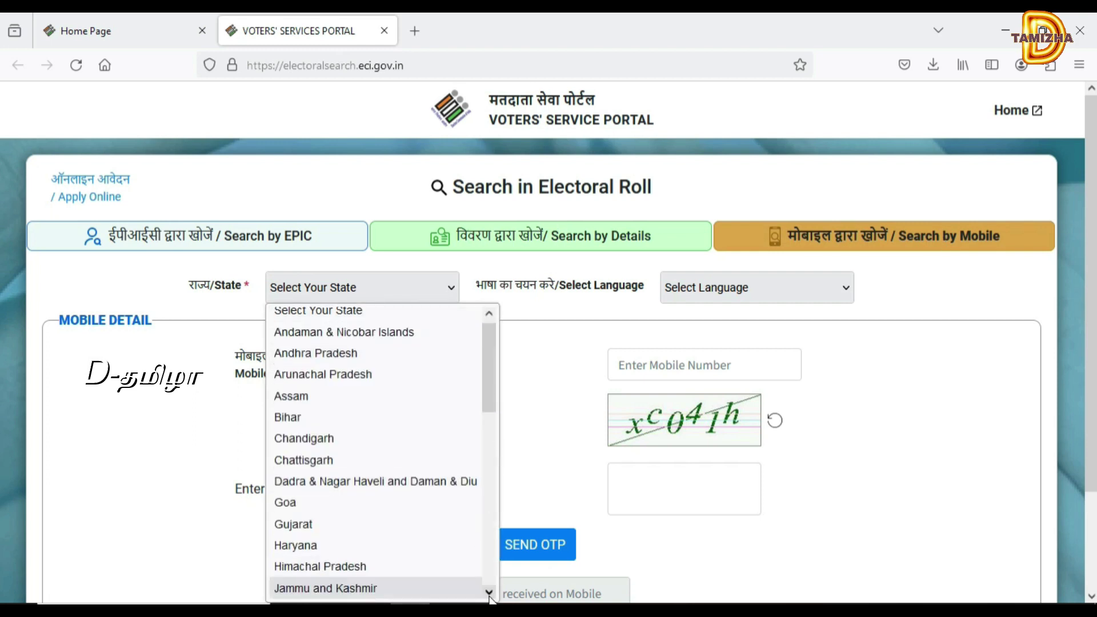
scroll(492, 590, "down", 4)
scroll(491, 589, "down", 3)
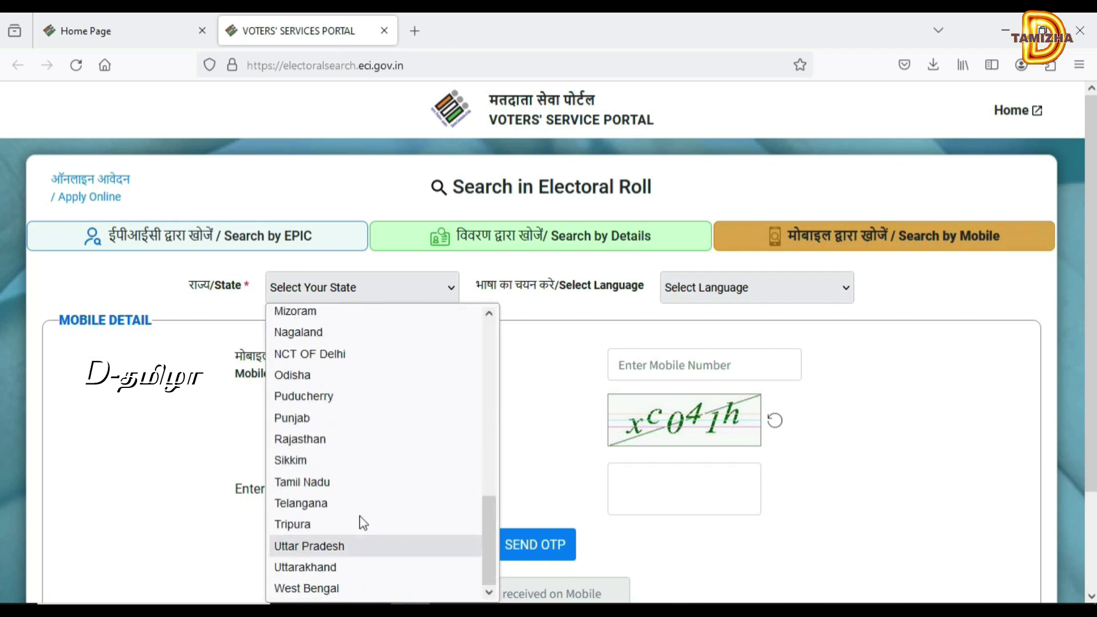
left_click(320, 483)
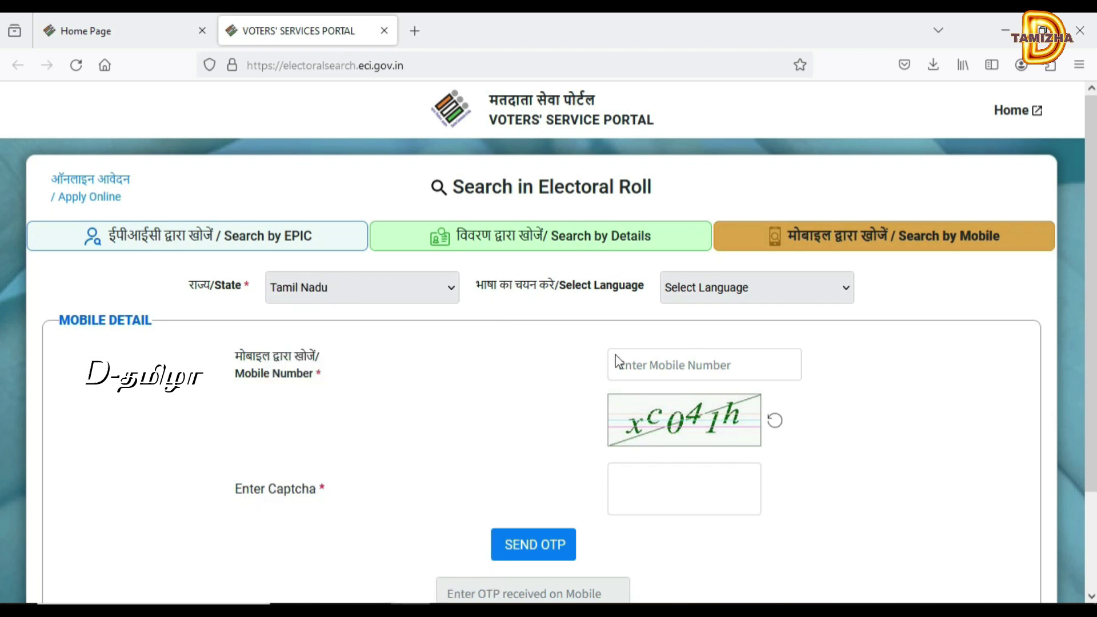
left_click(718, 282)
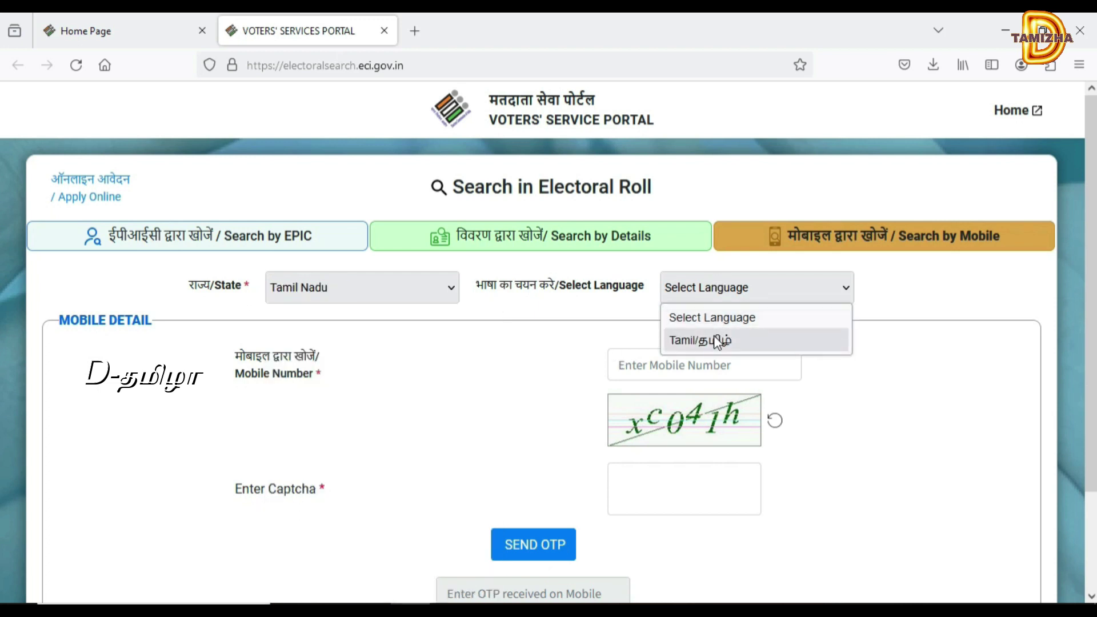
left_click(708, 297)
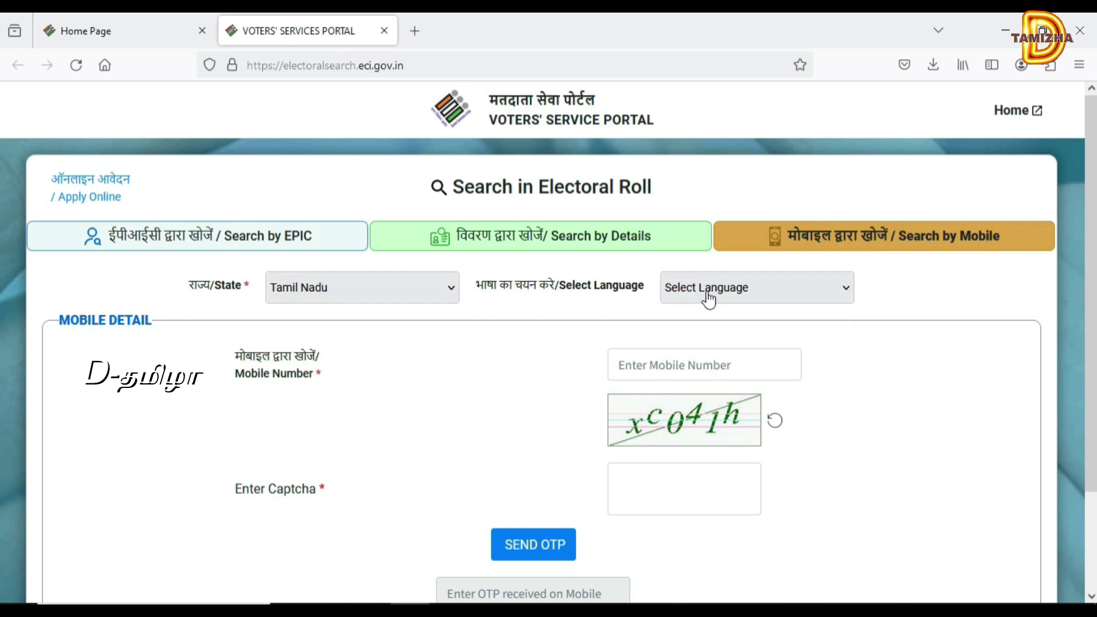
left_click(656, 368)
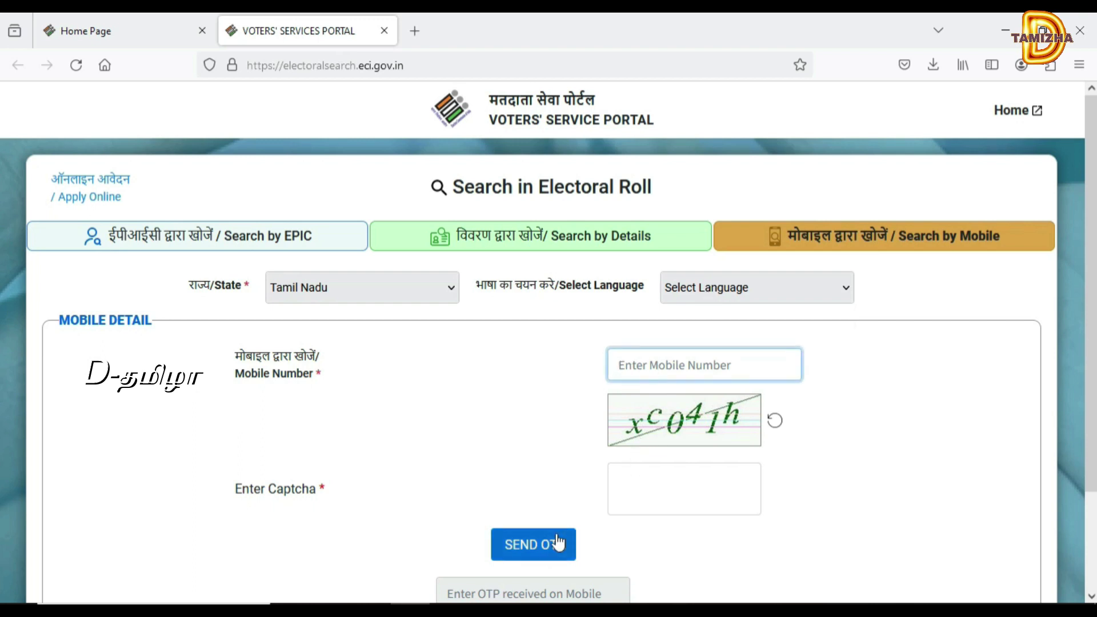
left_click(539, 597)
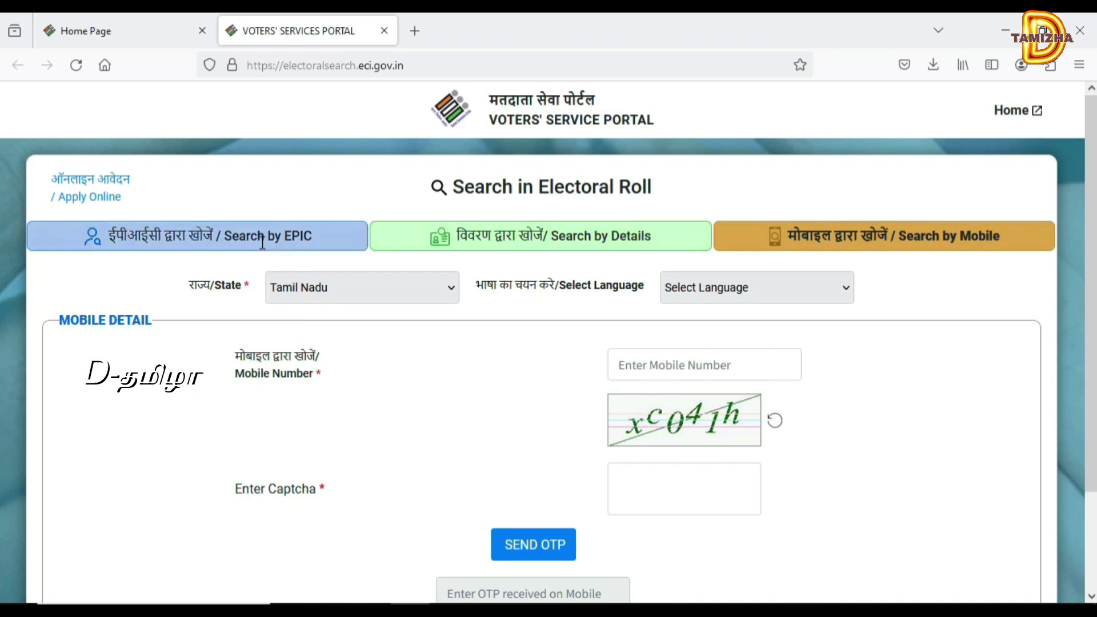
- Switch to Search by Details with Tamil Nadu as the state and Tamil as the language
left_click(421, 244)
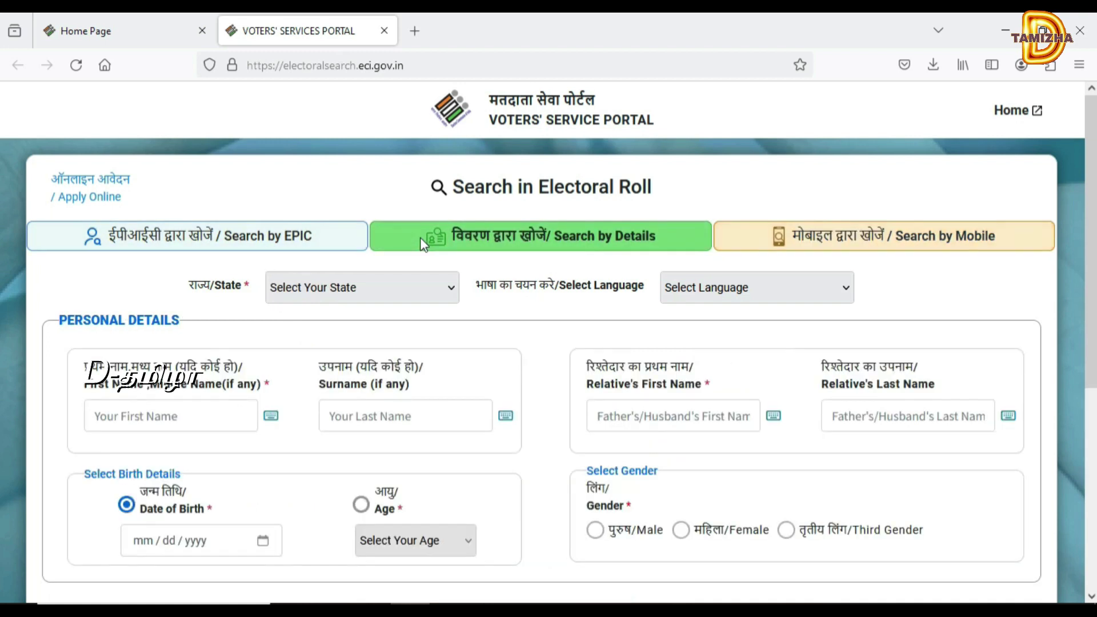
left_click(402, 298)
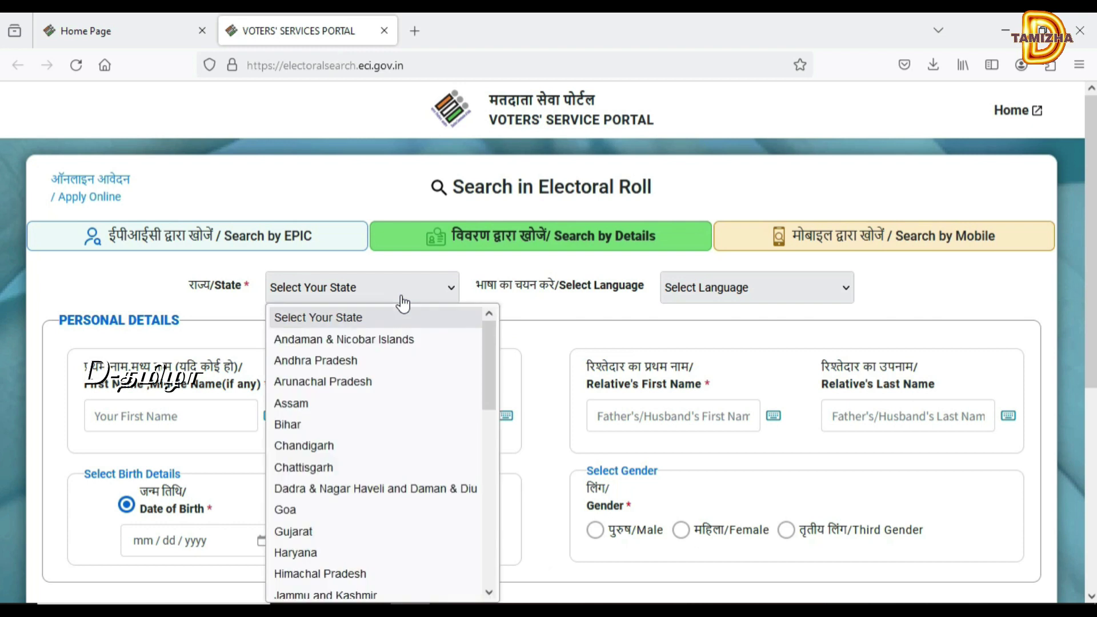
left_click(490, 576)
left_click(488, 574)
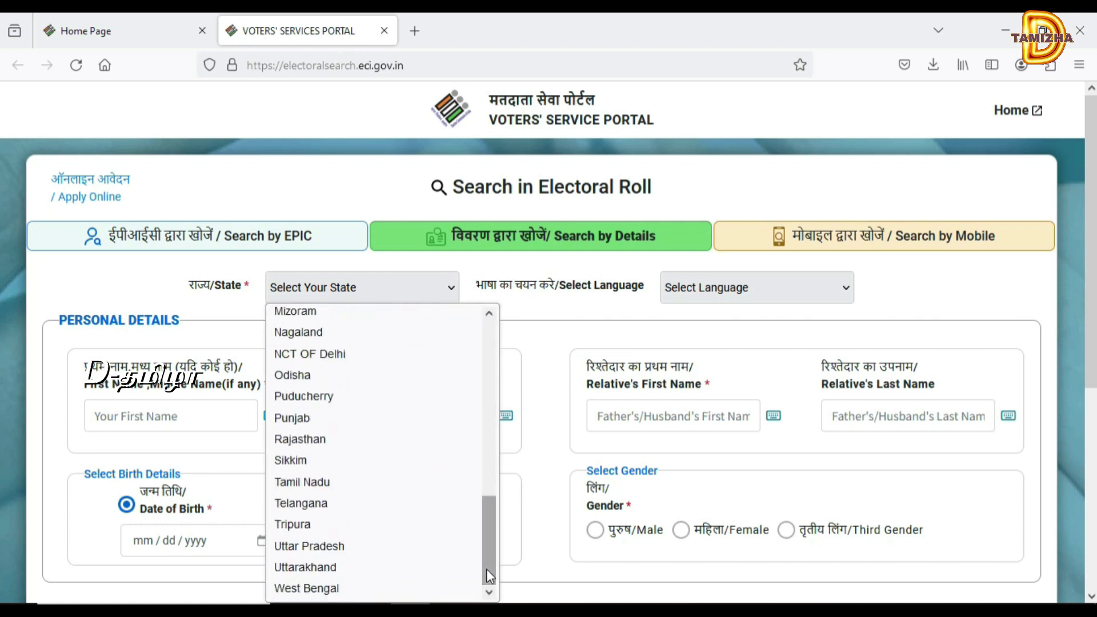
left_click(335, 487)
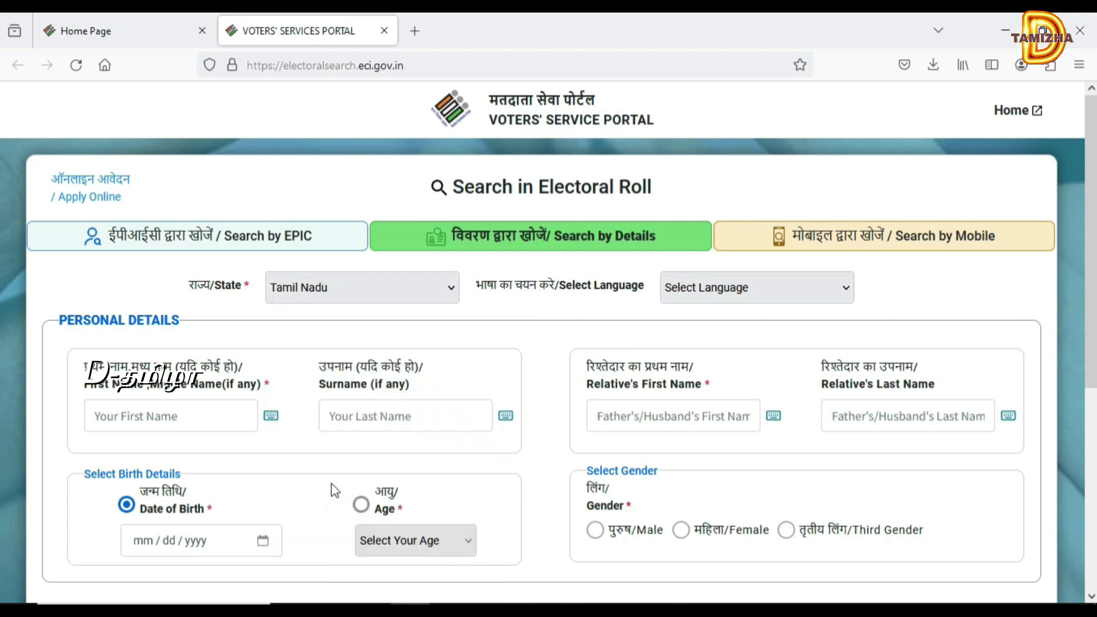
left_click(759, 292)
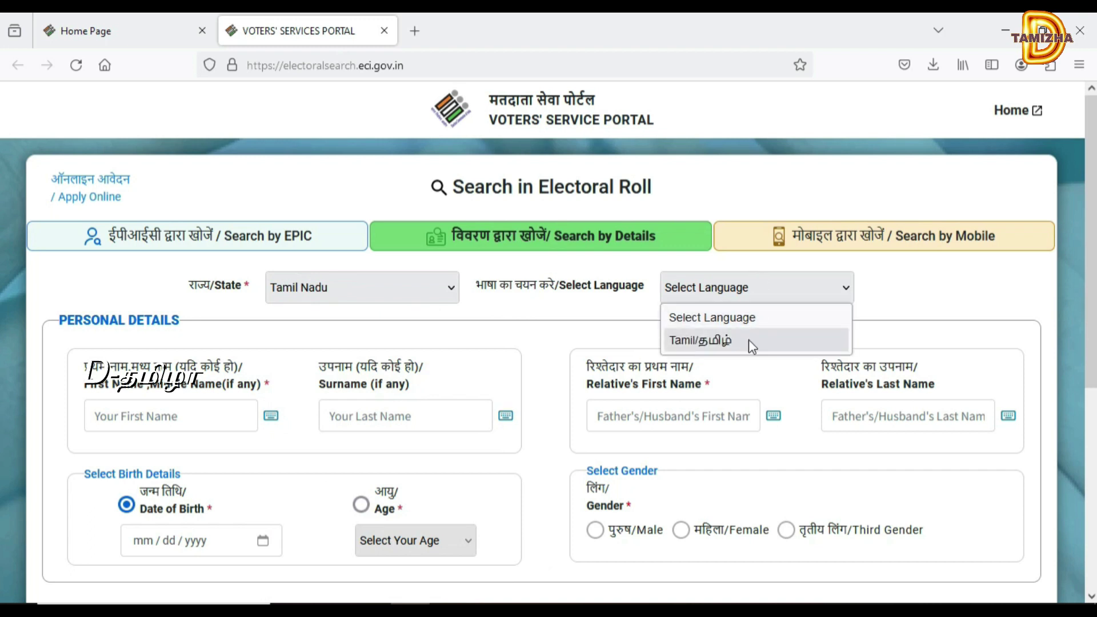
left_click(748, 340)
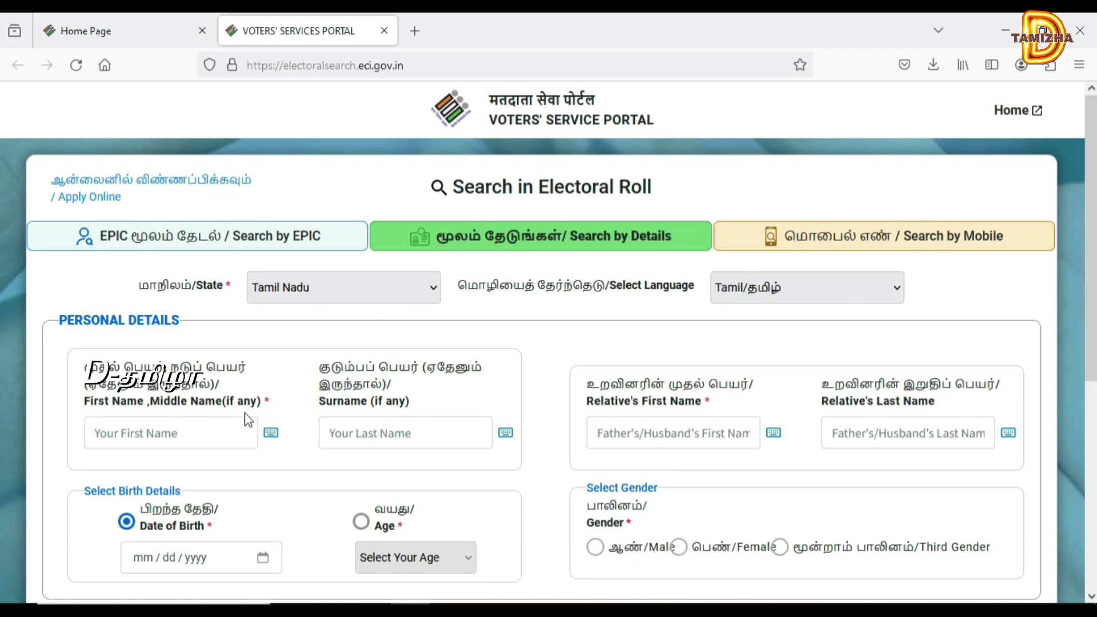
- Enter the voter's first name and the relative's first name
left_click(199, 438)
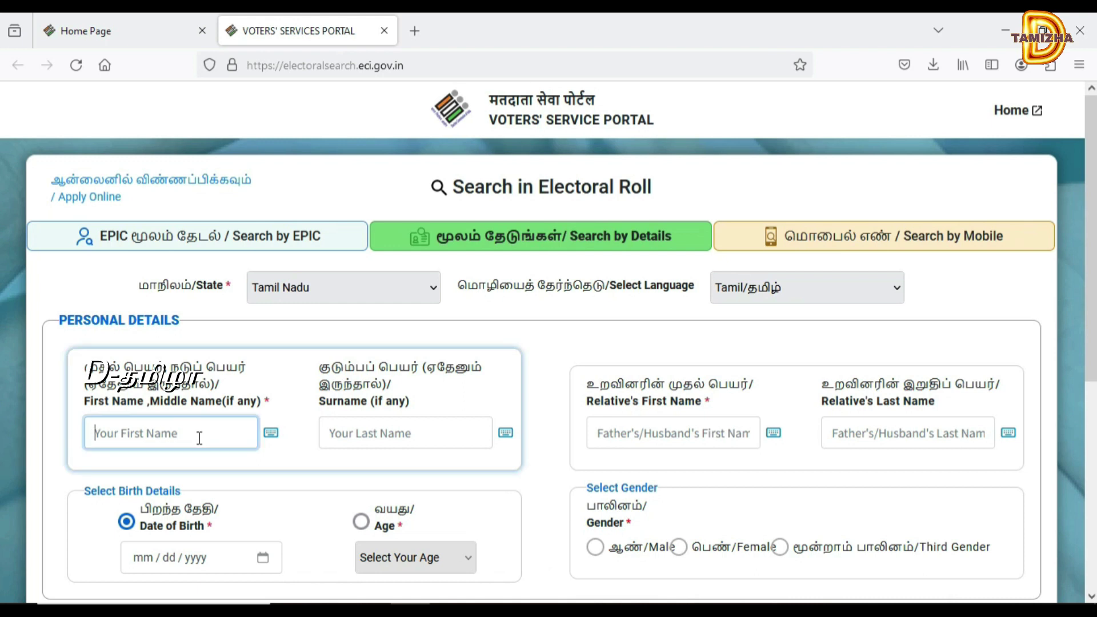
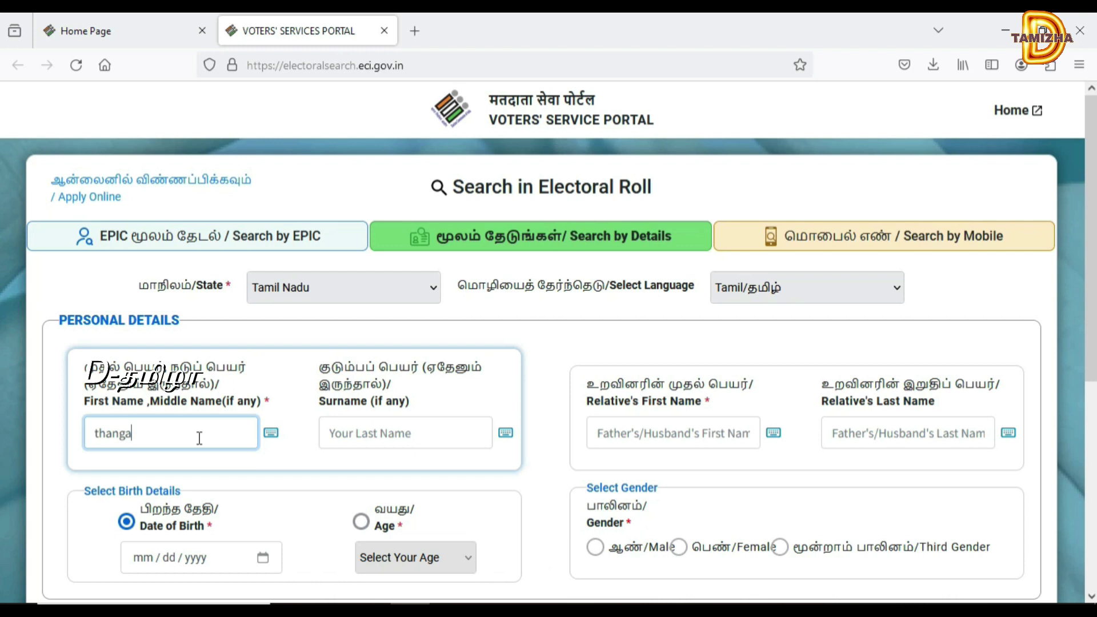
left_click(675, 444)
type("velu")
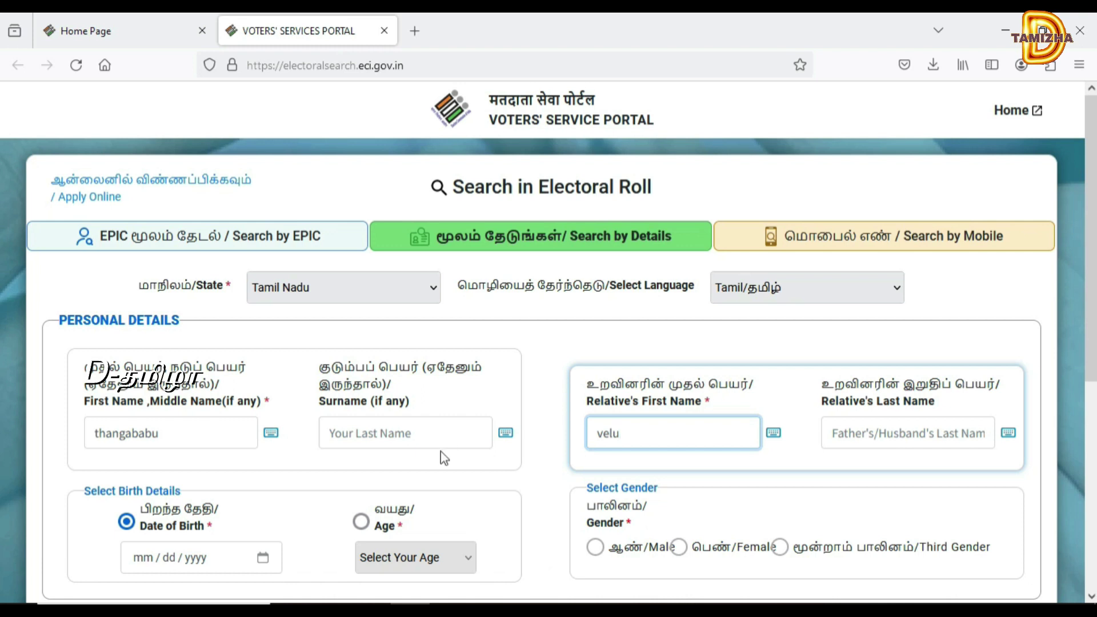
- Search by age 83 and set the gender to Female
left_click(362, 522)
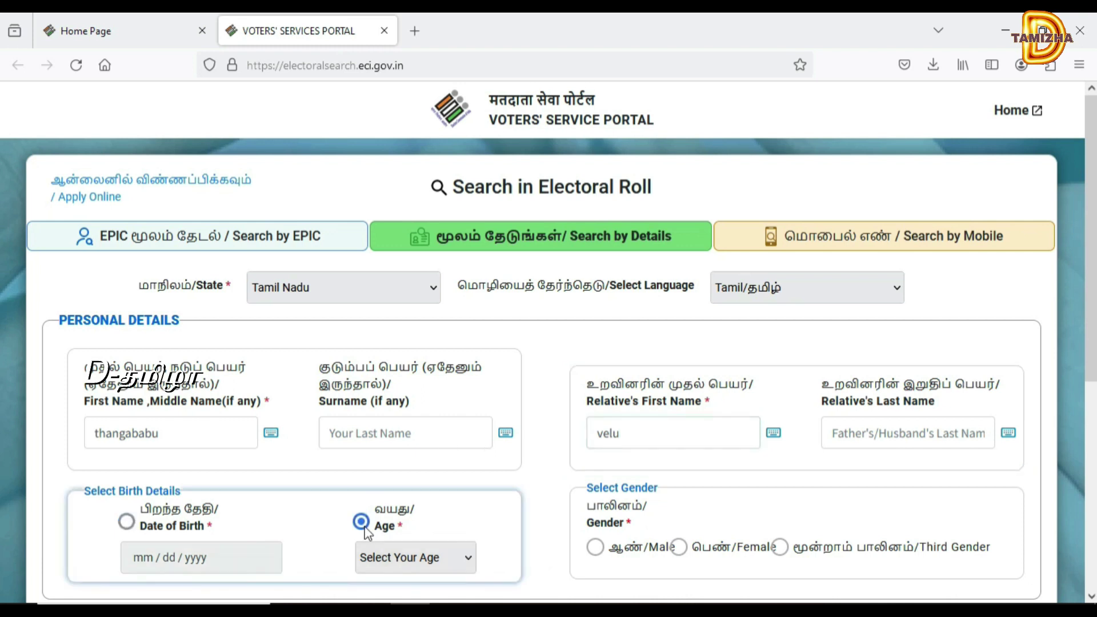
left_click(443, 560)
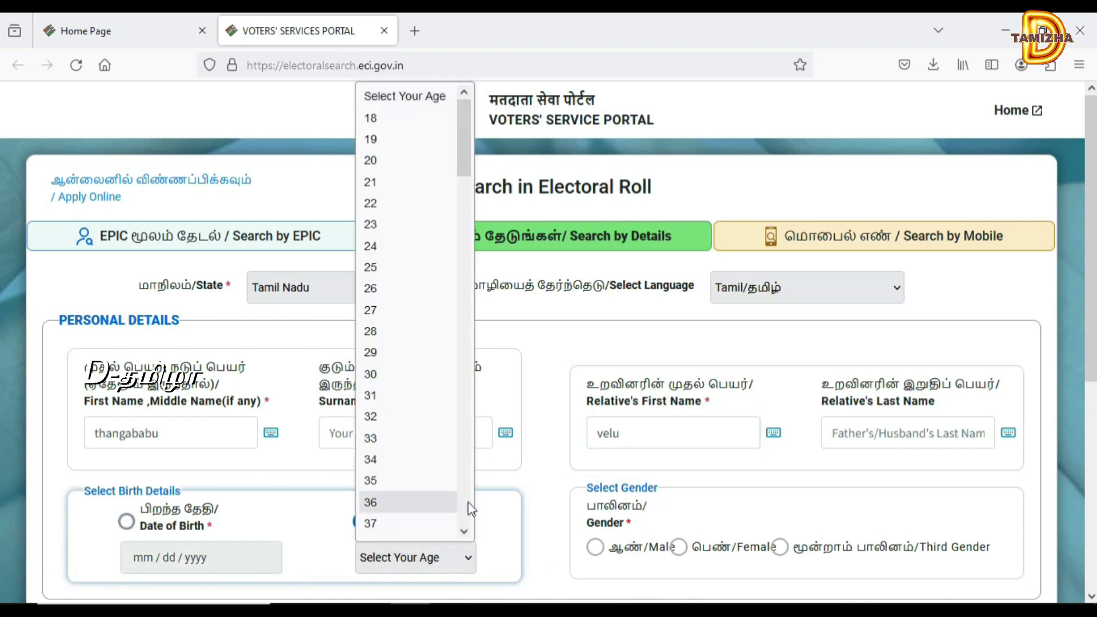
scroll(470, 510, "down", 10)
scroll(469, 511, "down", 8)
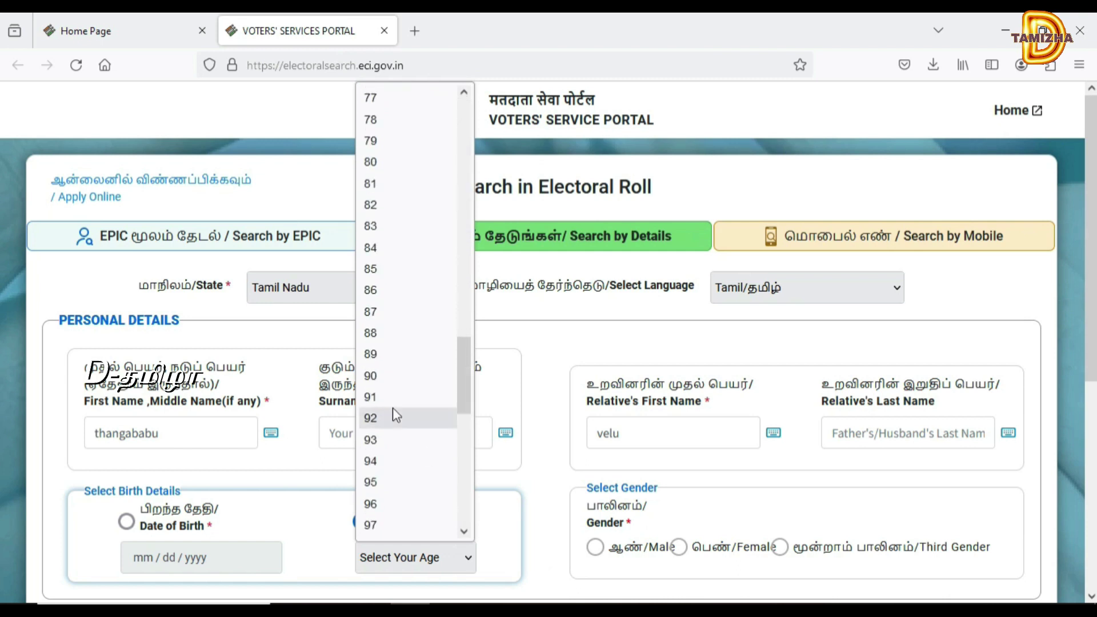
left_click(376, 231)
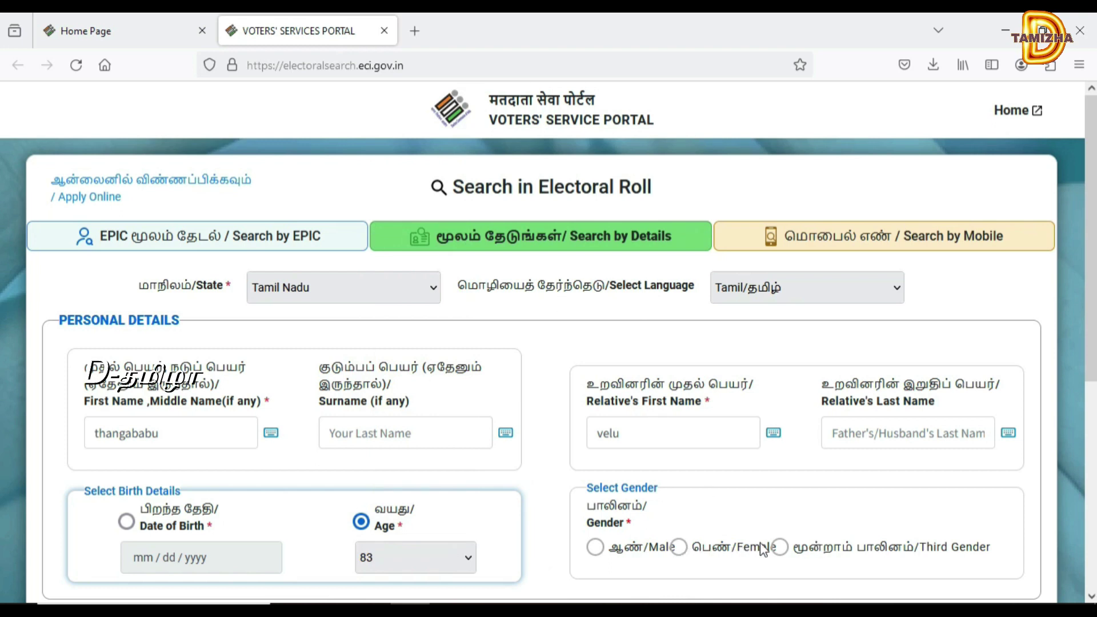
left_click(677, 548)
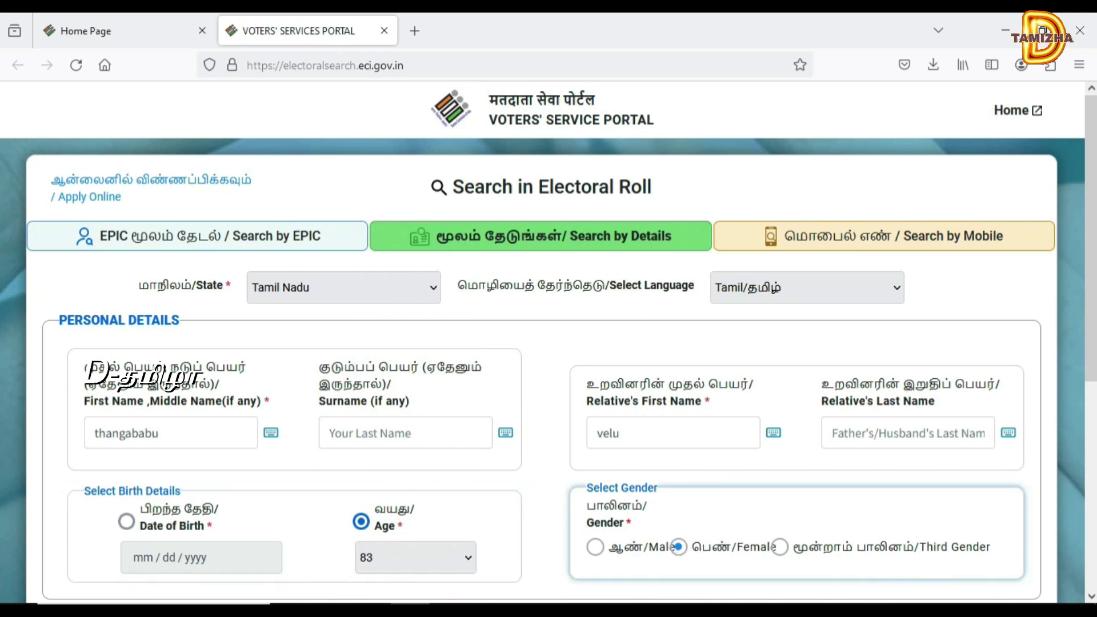
- Choose district Thiruvarur and constituency Mannargudi, enter the captcha, and run the search
left_click(1092, 597)
scroll(1091, 597, "down", 5)
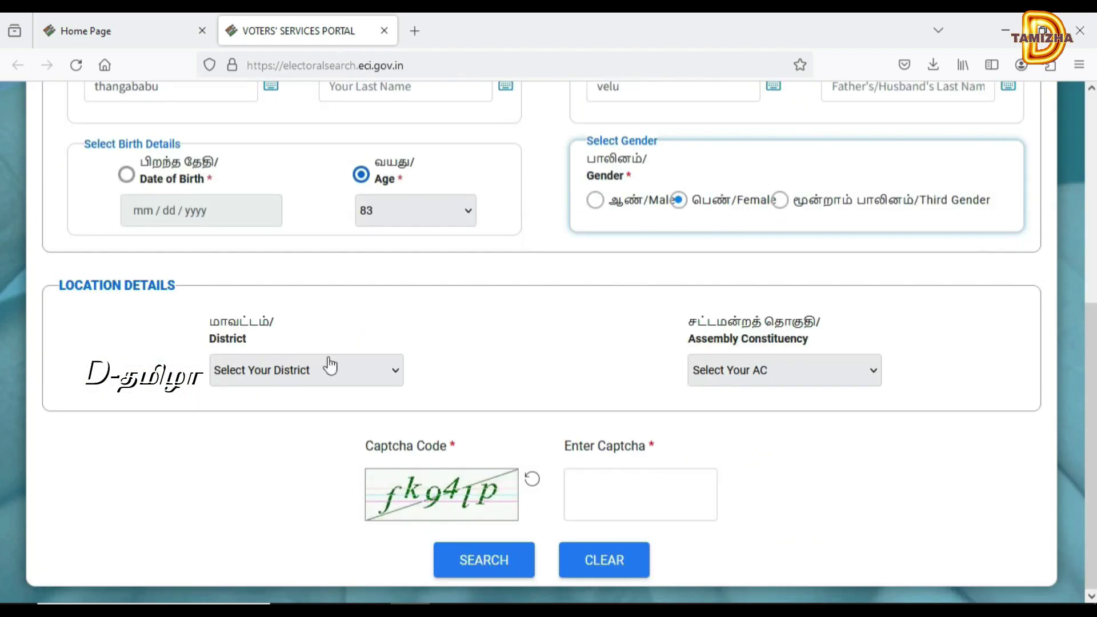
left_click(336, 376)
scroll(392, 331, "down", 1)
left_click(394, 323)
left_click(394, 324)
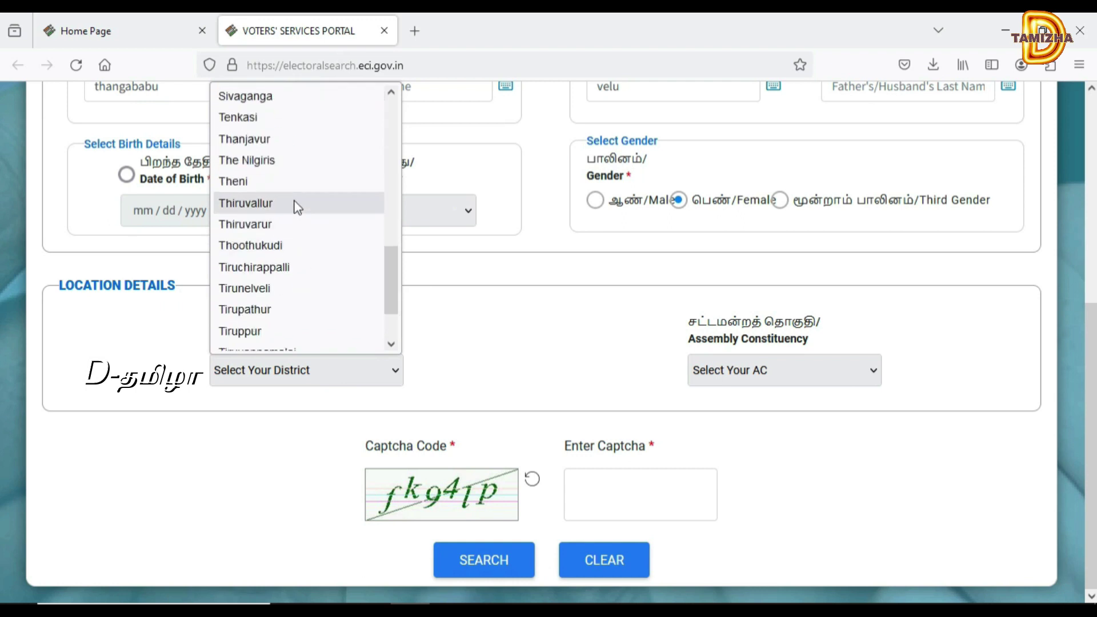
left_click(289, 227)
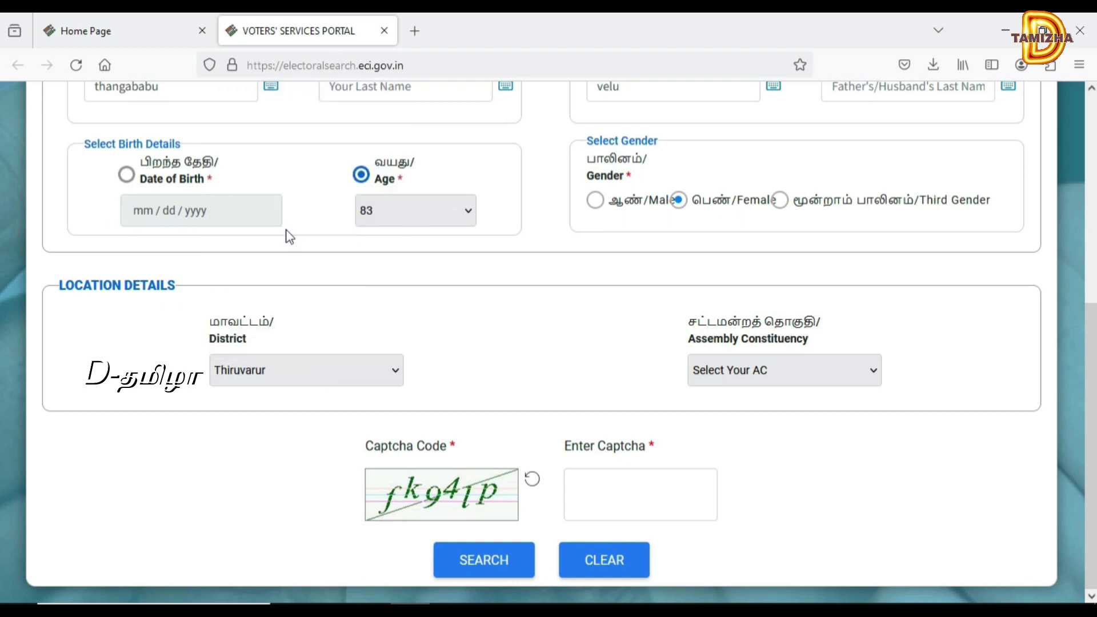
left_click(740, 385)
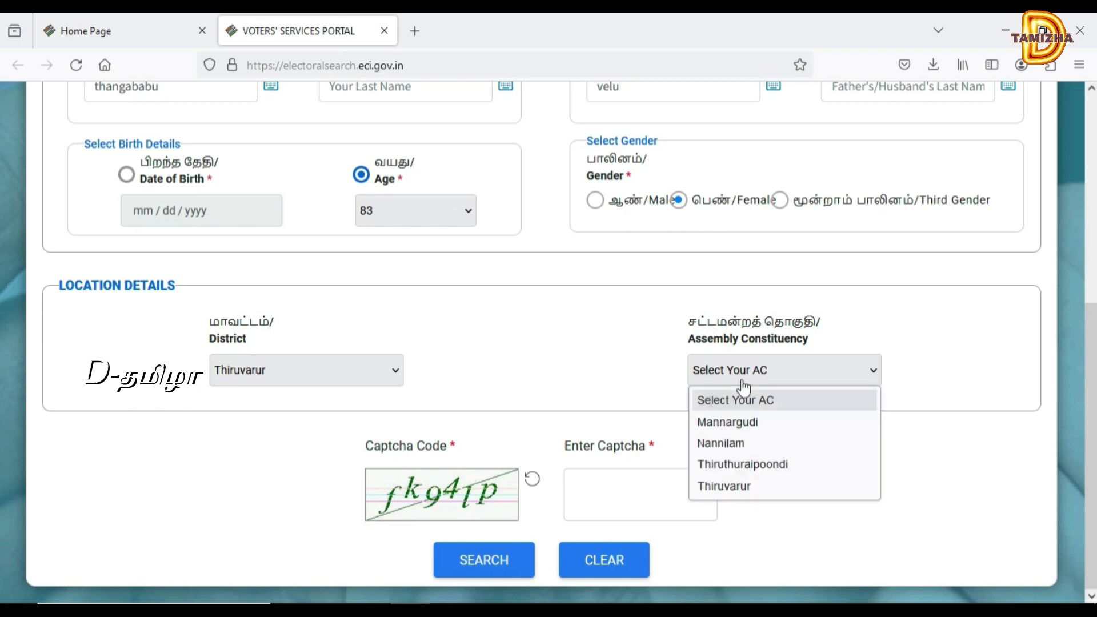
left_click(738, 430)
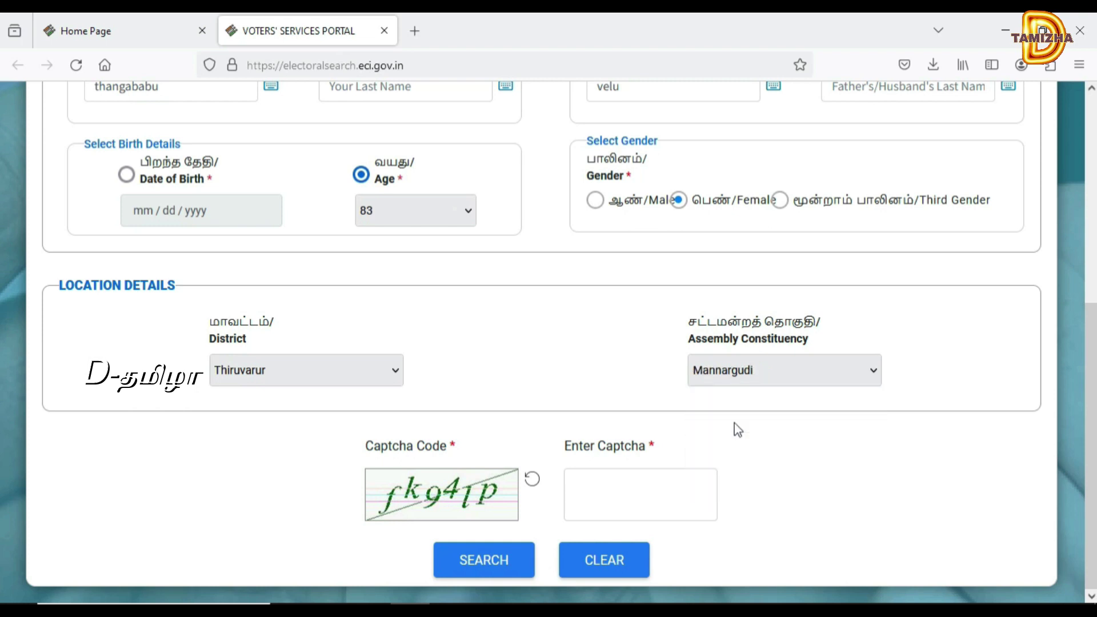
left_click(623, 512)
type("fk9")
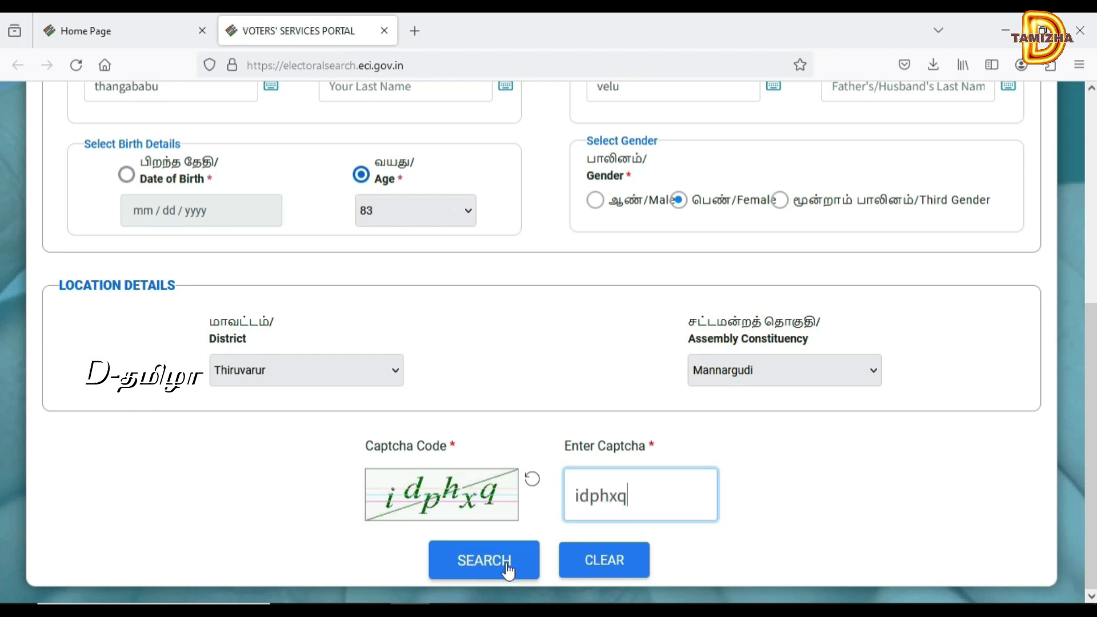
left_click(505, 568)
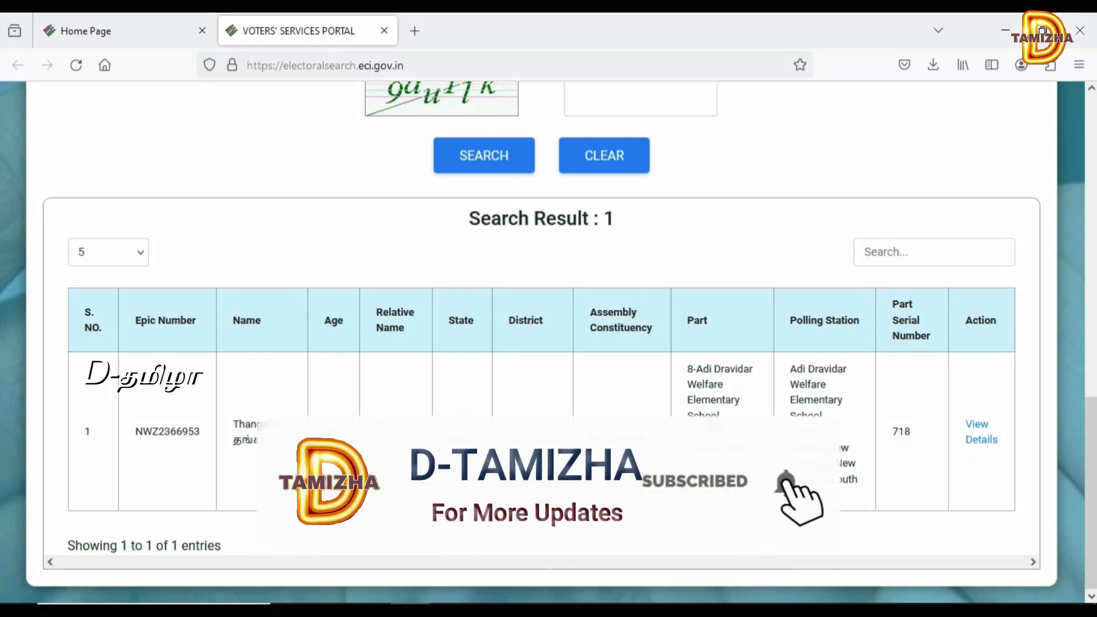
left_click(980, 440)
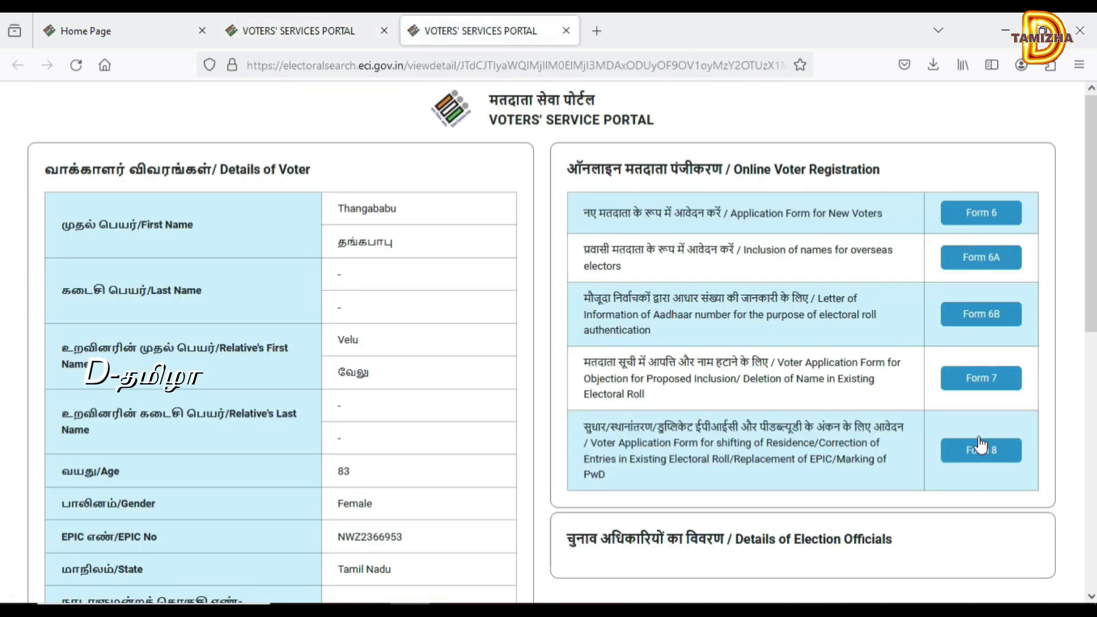
scroll(1093, 336, "down", 5)
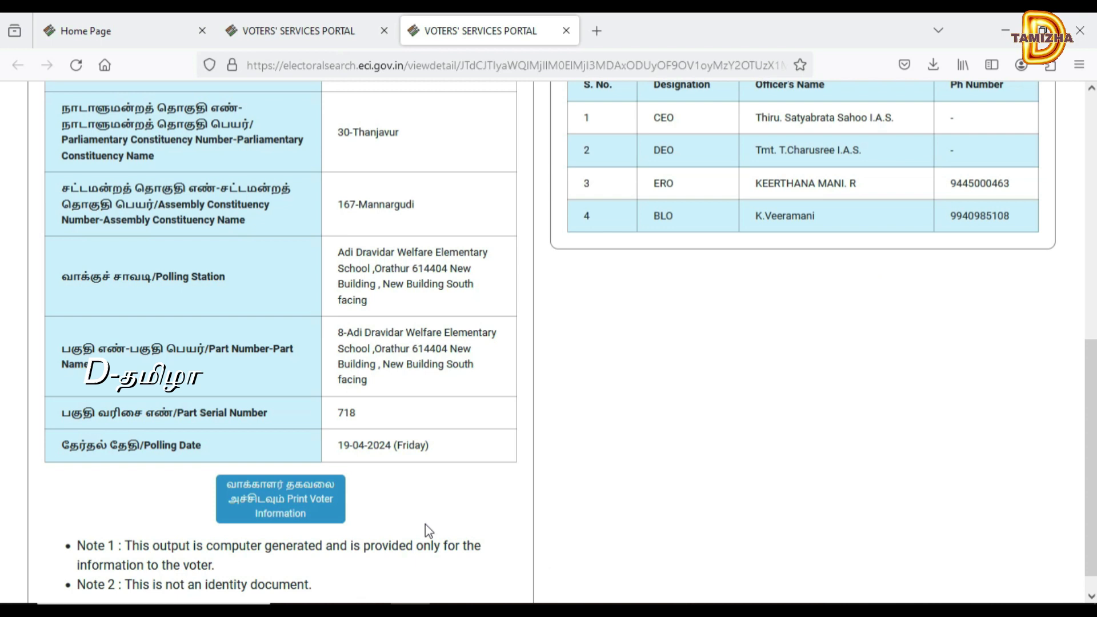
scroll(560, 245, "up", 10)
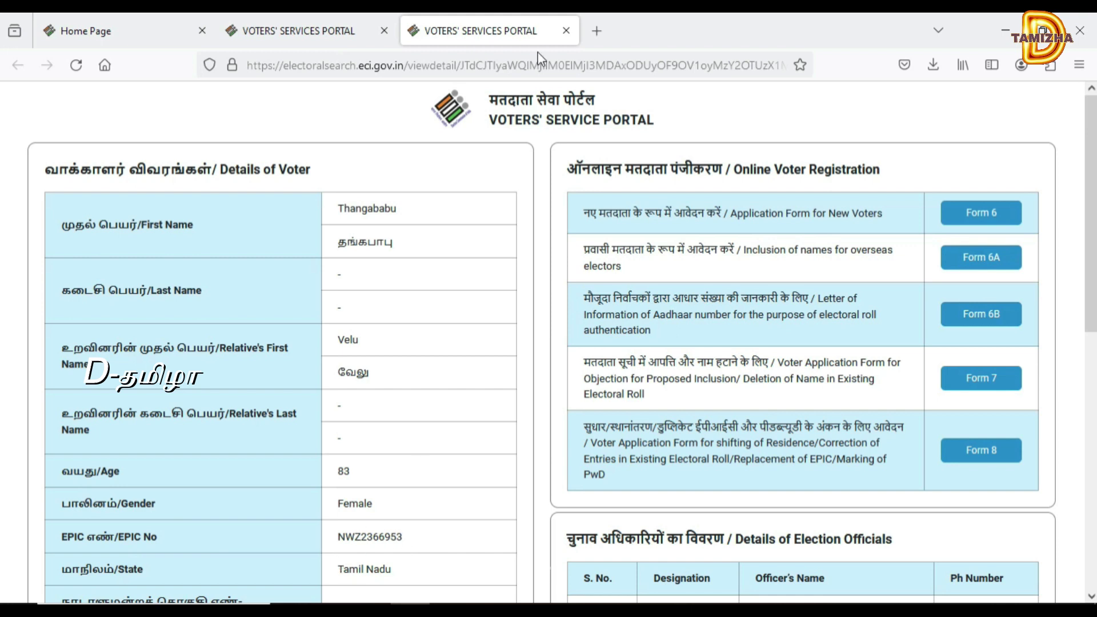
left_click(567, 32)
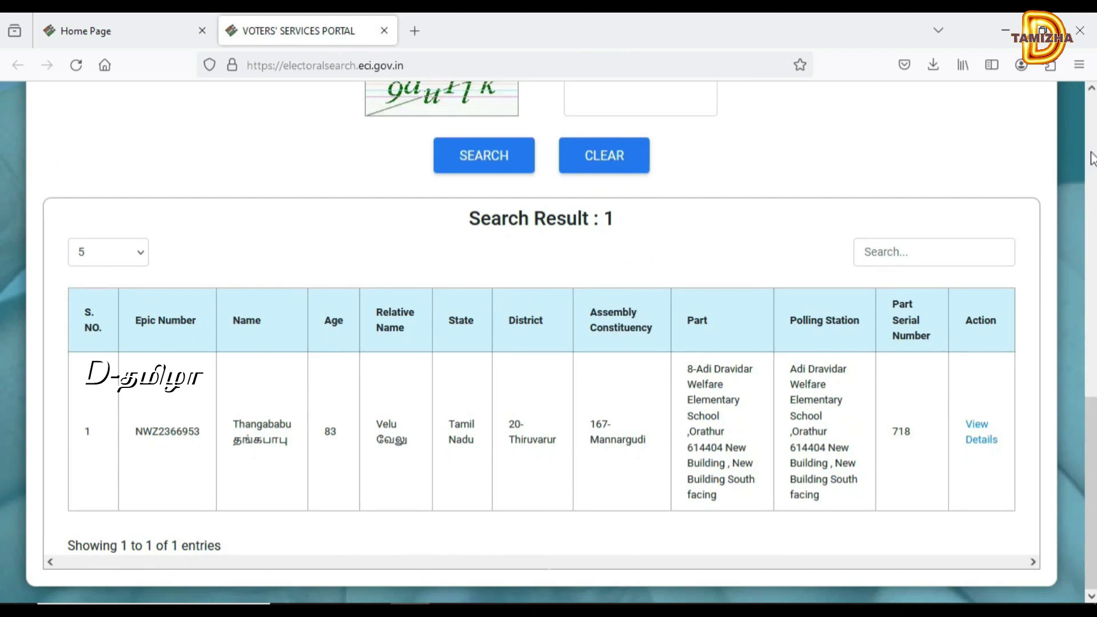
- Switch to Search by EPIC and enter the voter's EPIC number
left_click(1091, 156)
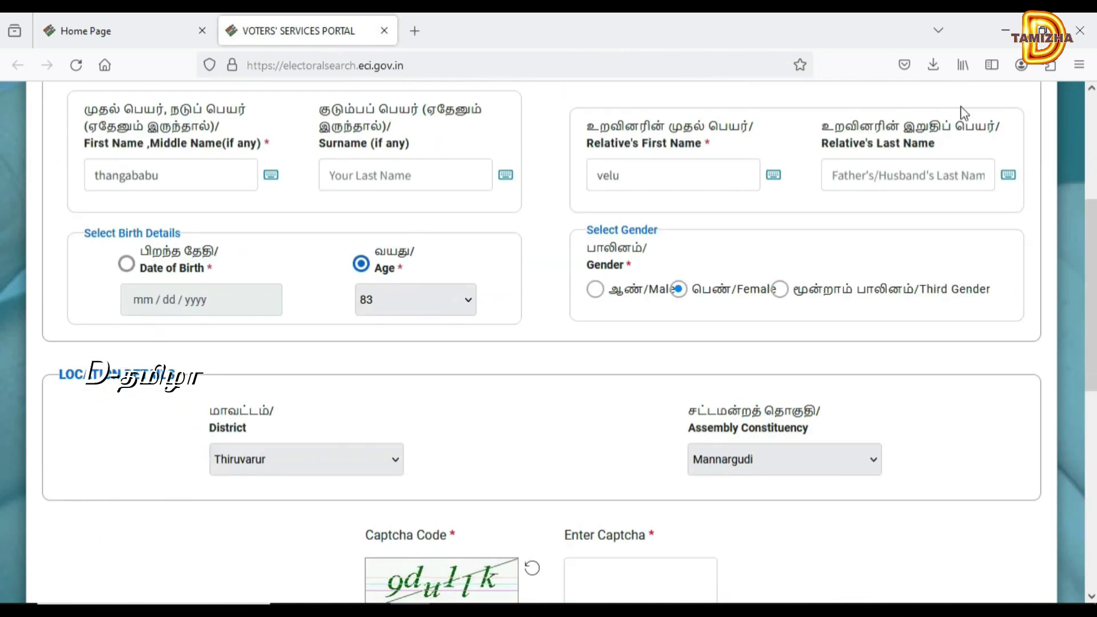
left_click(1092, 144)
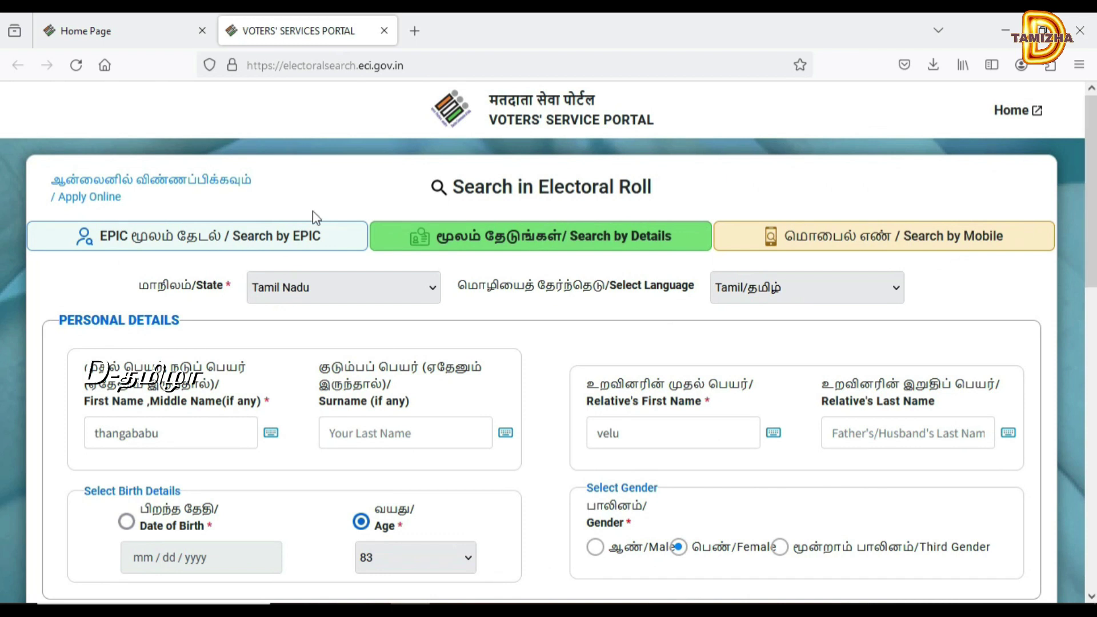
left_click(289, 235)
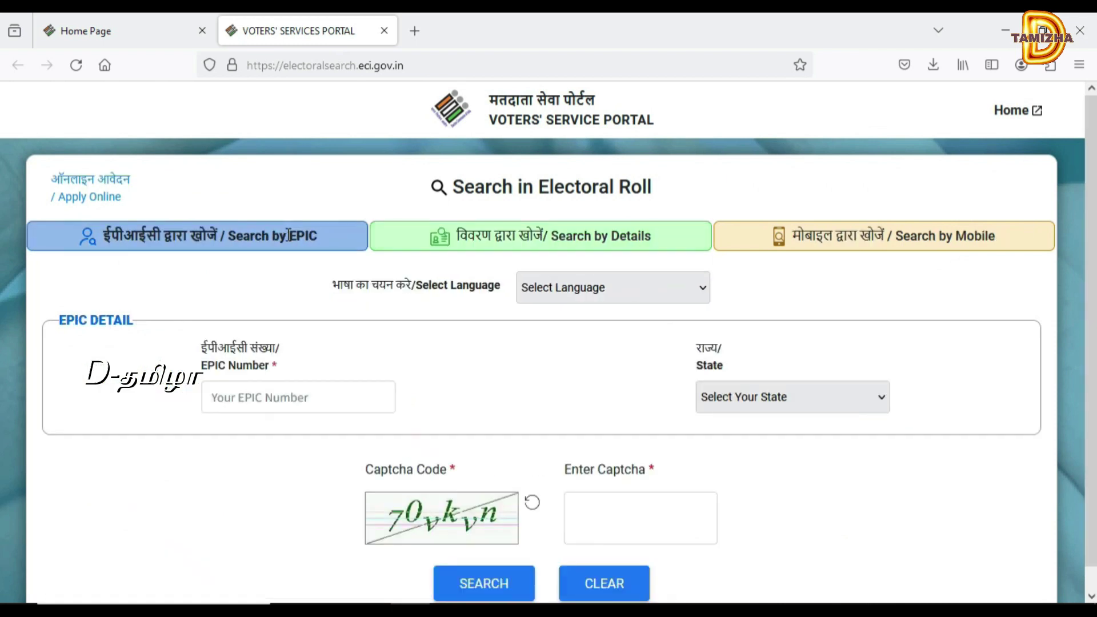
left_click(265, 401)
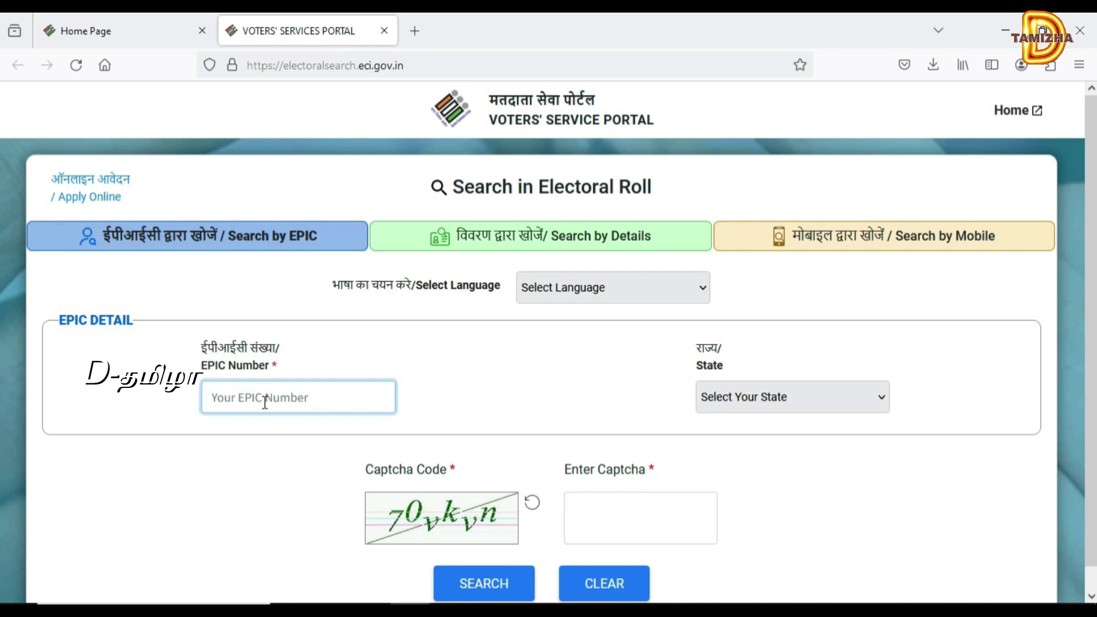
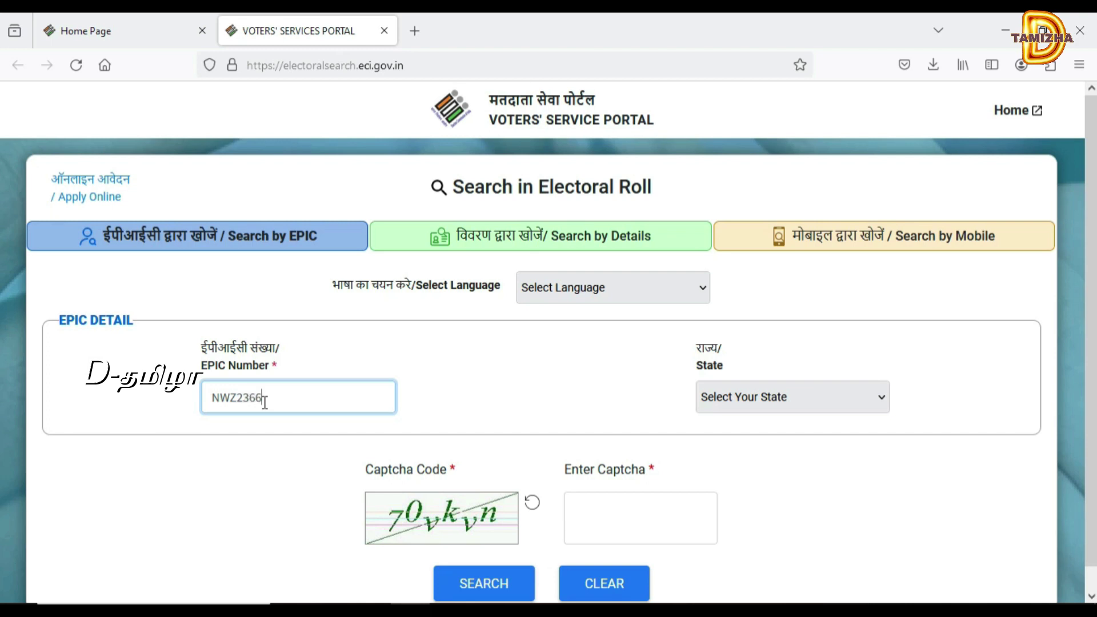
- Set the state to Tamil Nadu, the language to Tamil, and enter the captcha
left_click(738, 398)
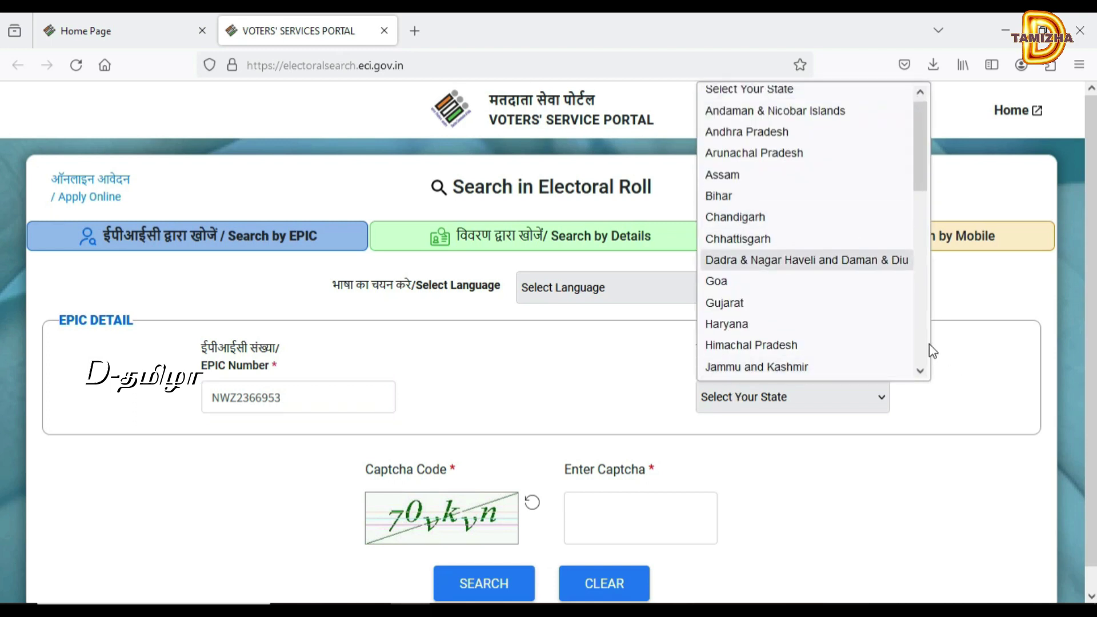
scroll(926, 346, "down", 5)
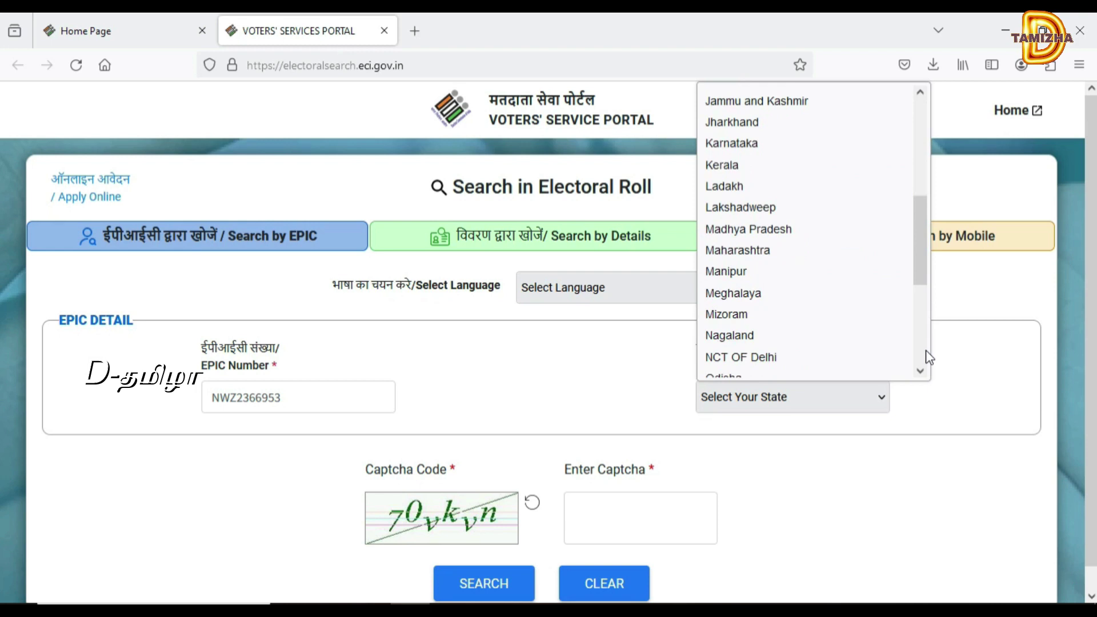
scroll(926, 357, "down", 4)
left_click(814, 261)
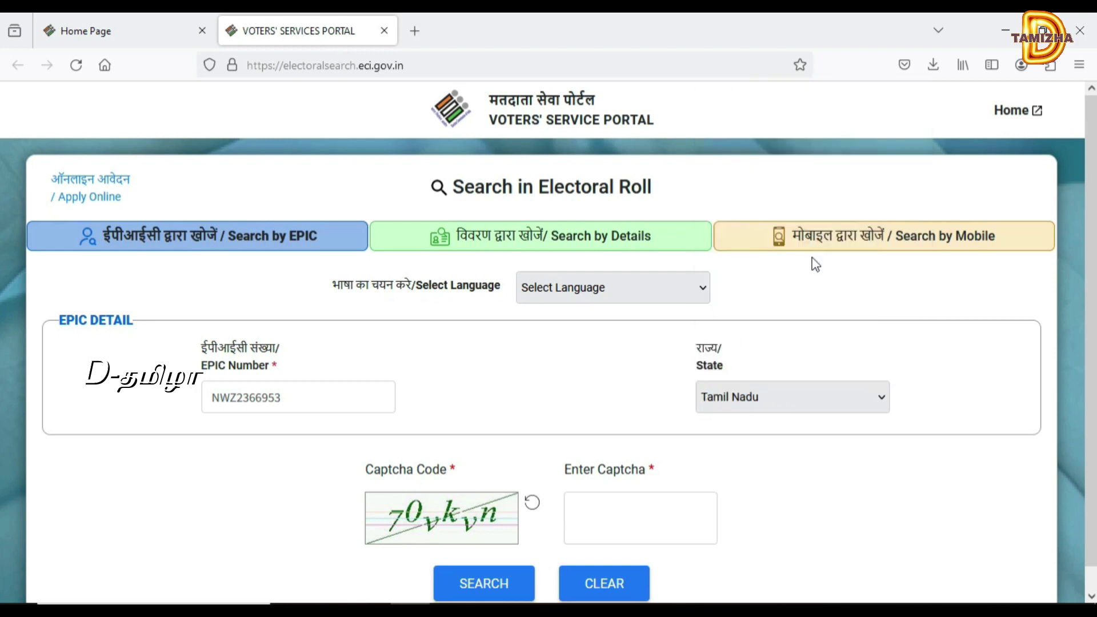
left_click(672, 289)
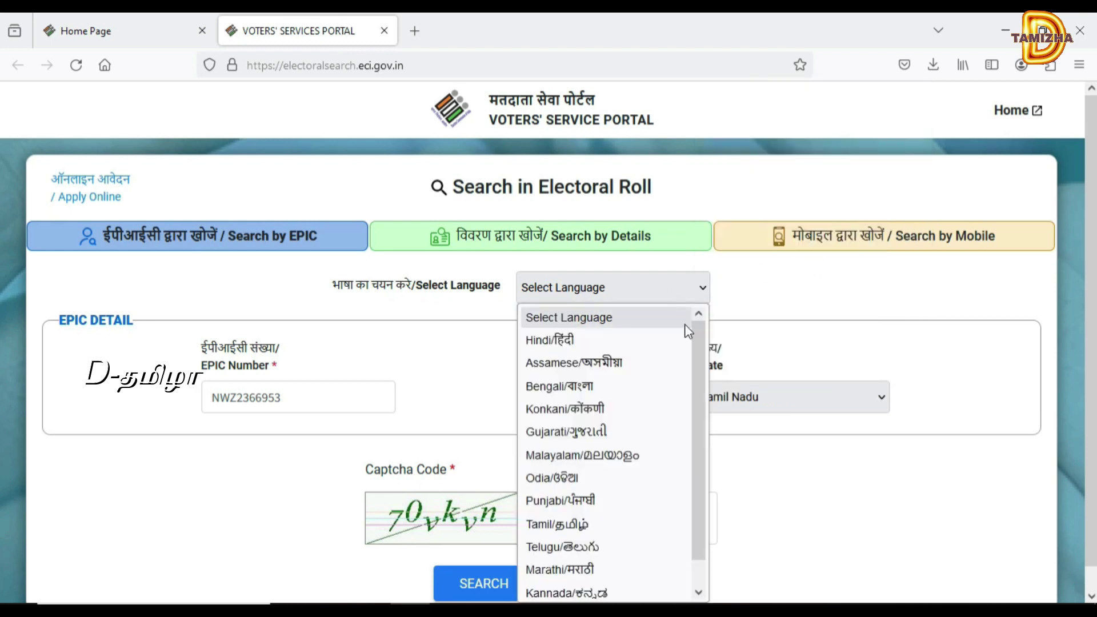
left_click(594, 523)
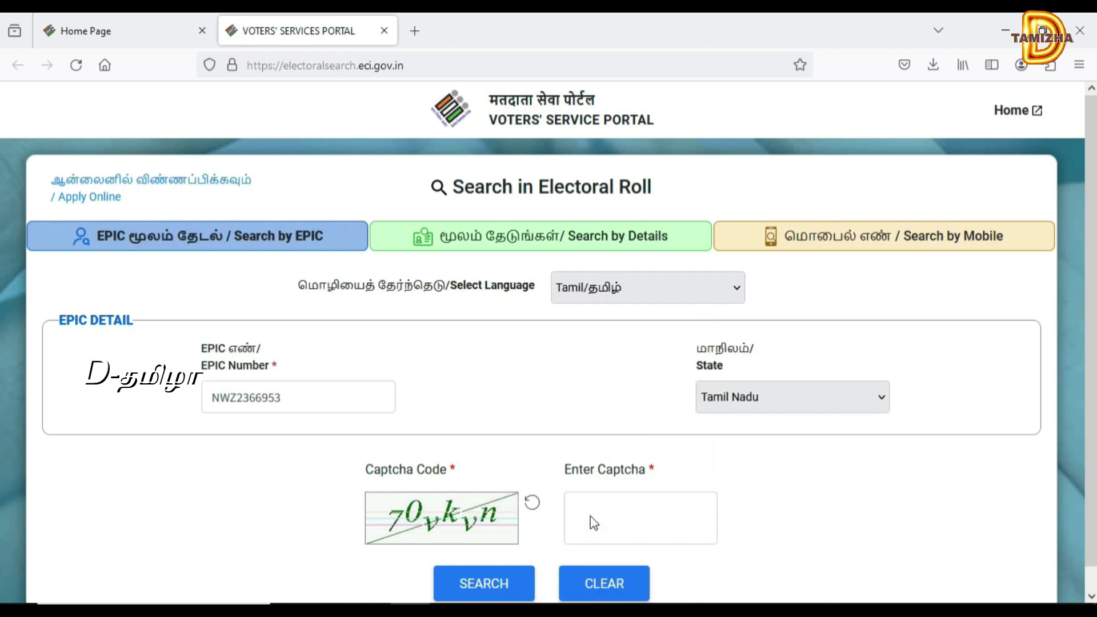
left_click(616, 525)
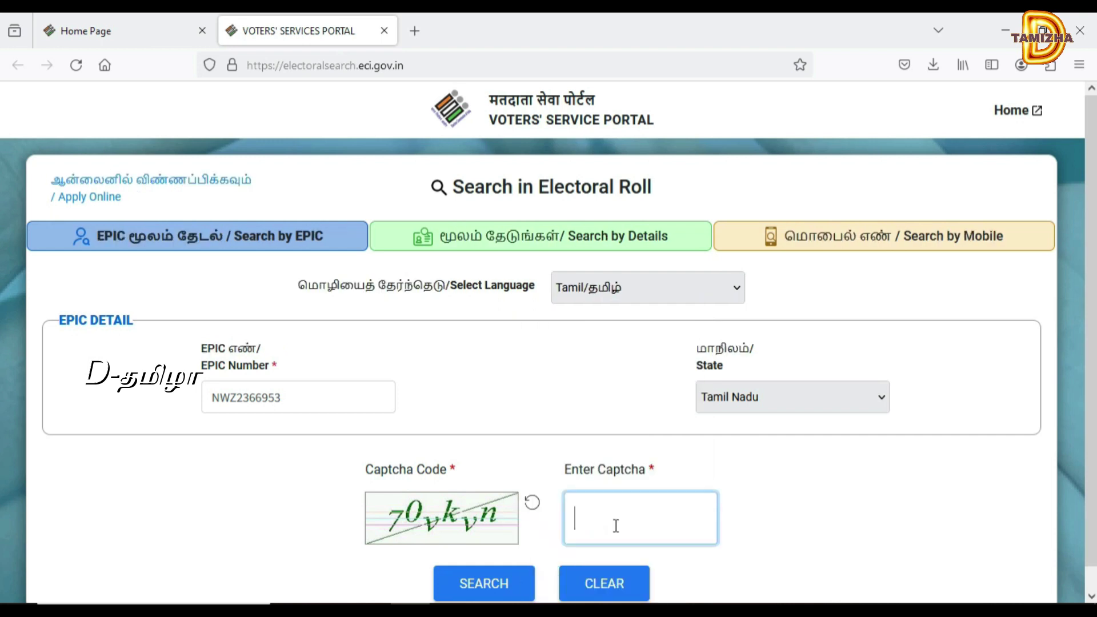
type("70VKVN")
- Run the EPIC search, open the matching voter's View Details page, and scroll to Print Voter Information
left_click(484, 592)
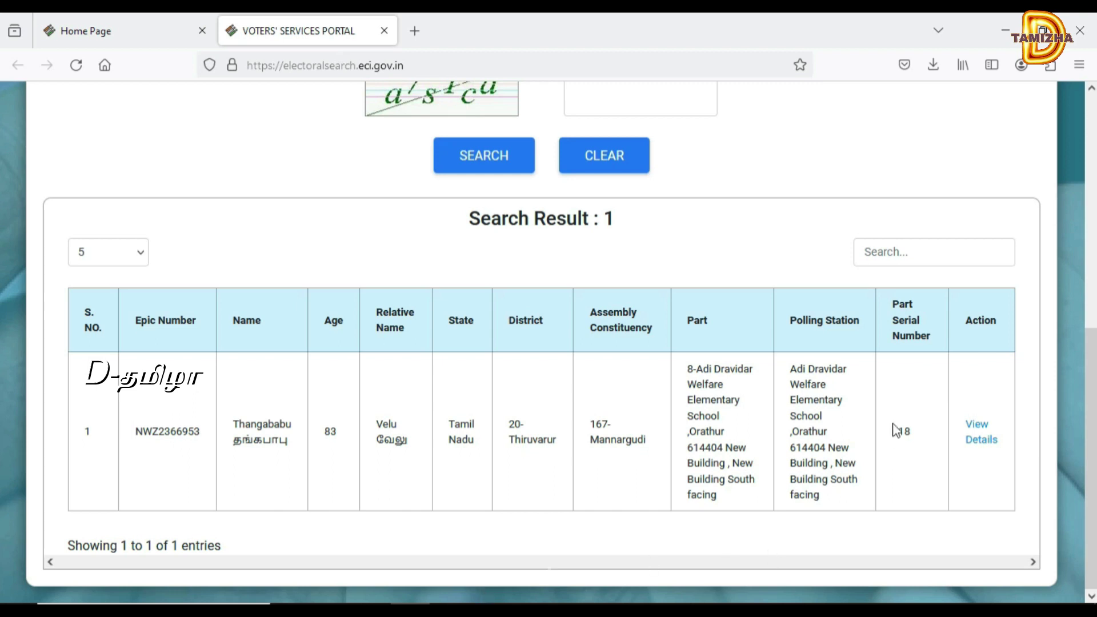
left_click(981, 440)
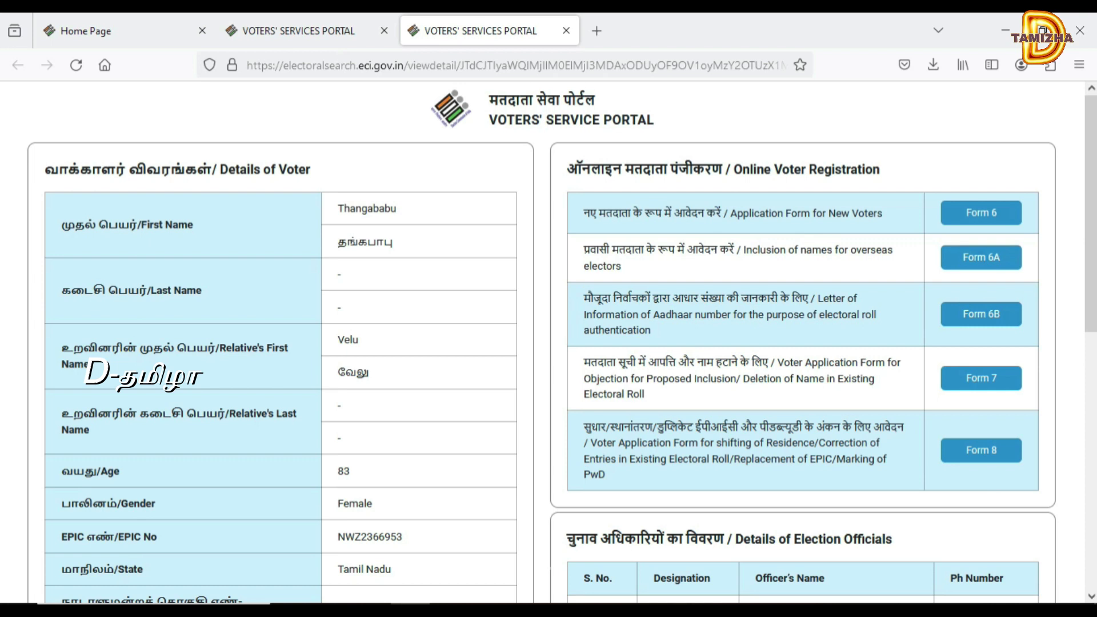
scroll(1089, 598, "down", 5)
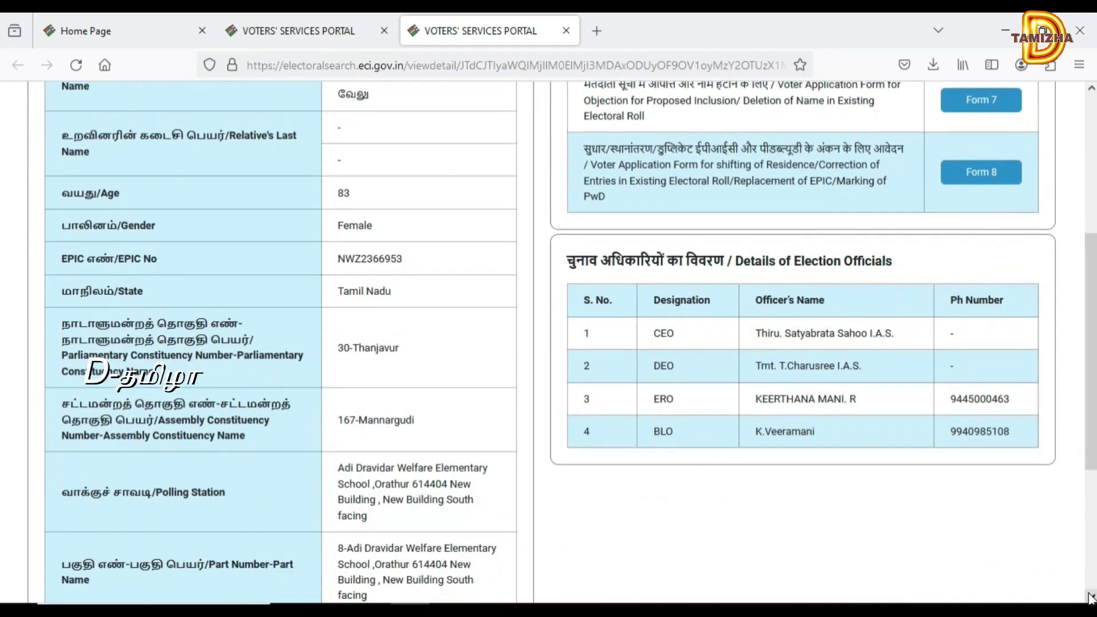
scroll(1089, 598, "down", 3)
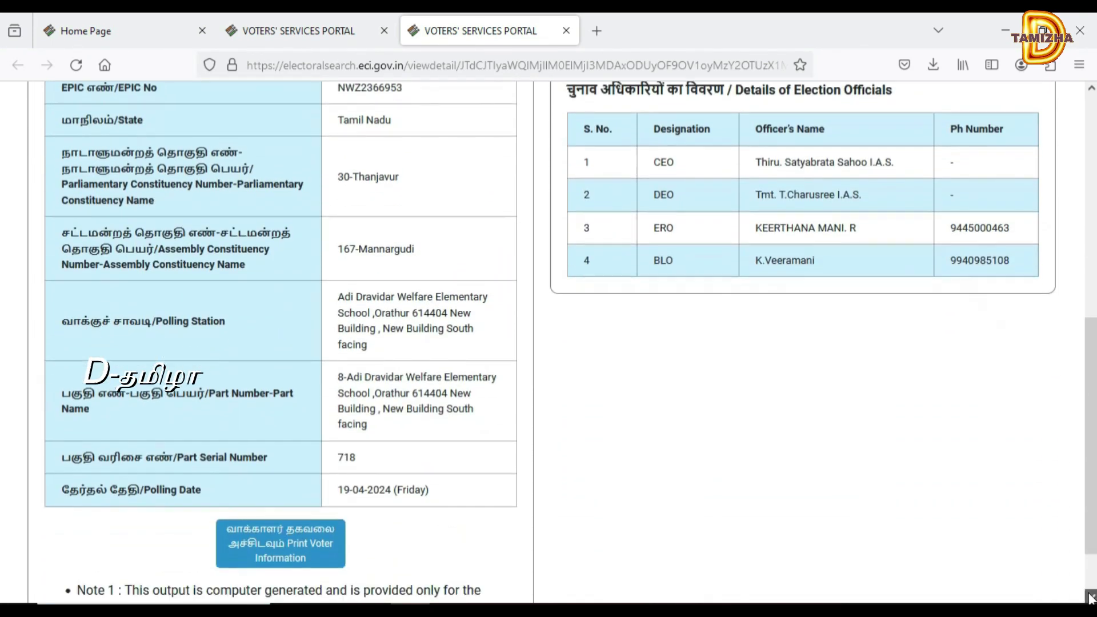
scroll(1089, 598, "up", 1)
scroll(1089, 598, "down", 1)
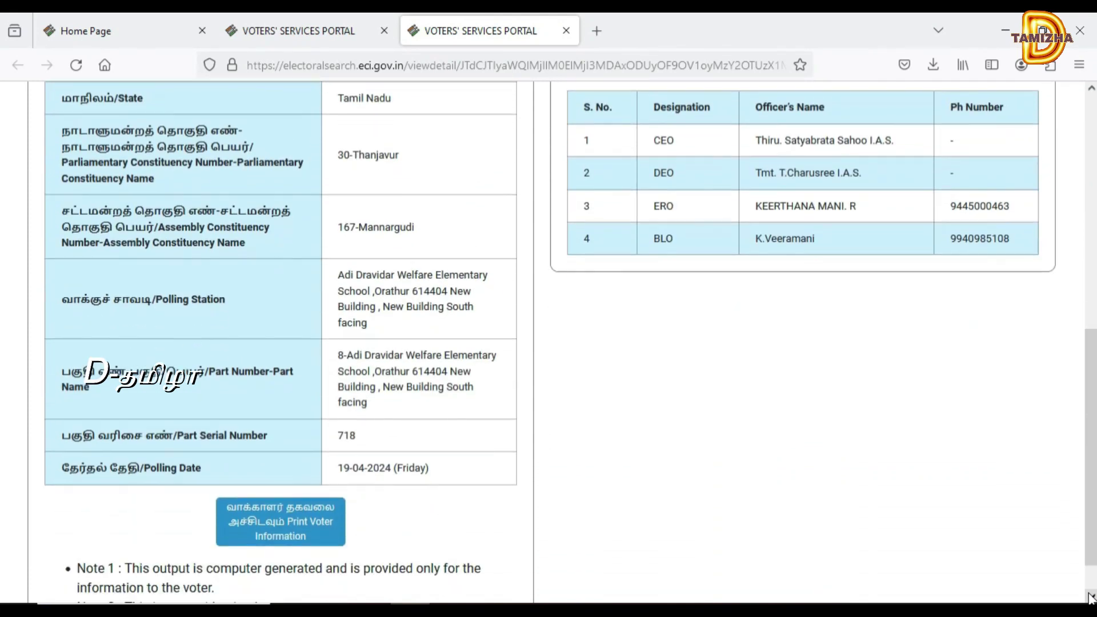
scroll(1089, 598, "up", 2)
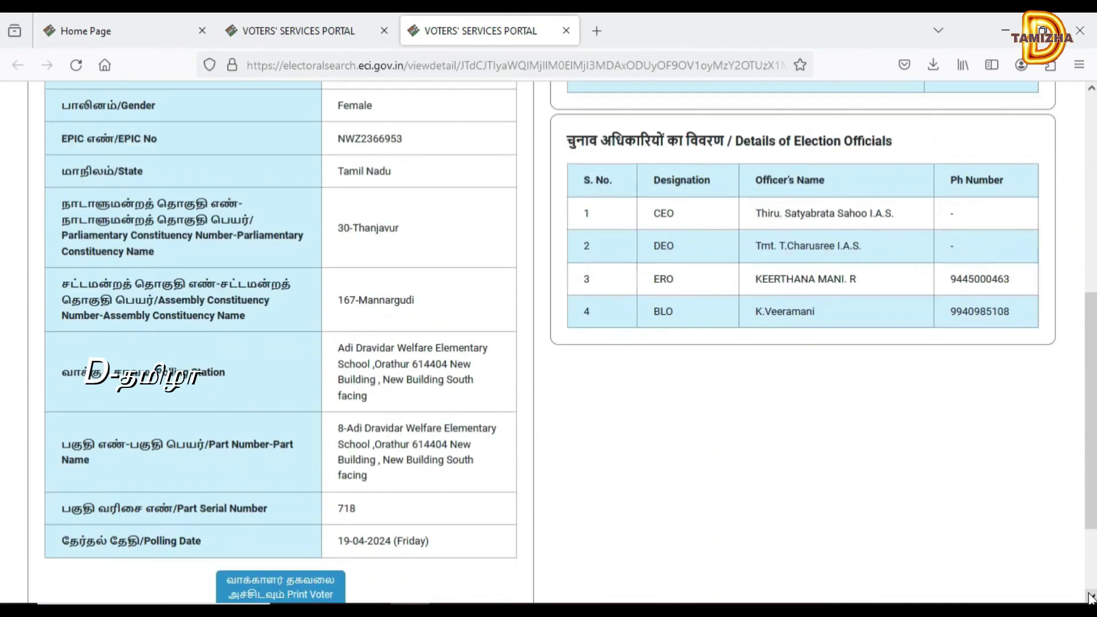
scroll(1090, 598, "down", 3)
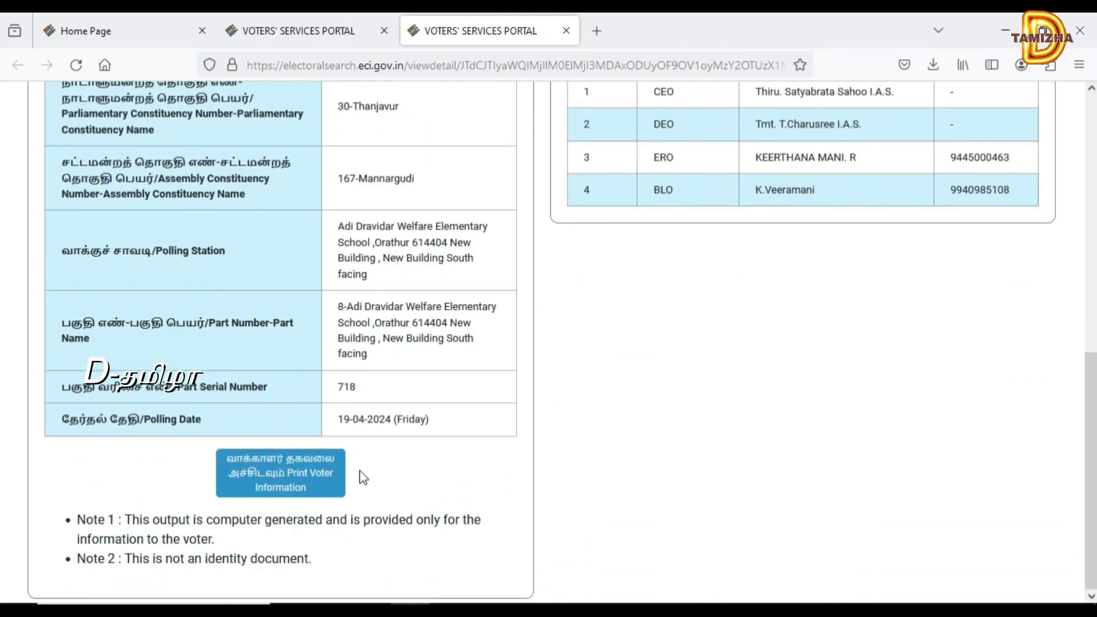
- Print the voter details to a Voter Information PDF, review it, then close the PDF tab
left_click(306, 489)
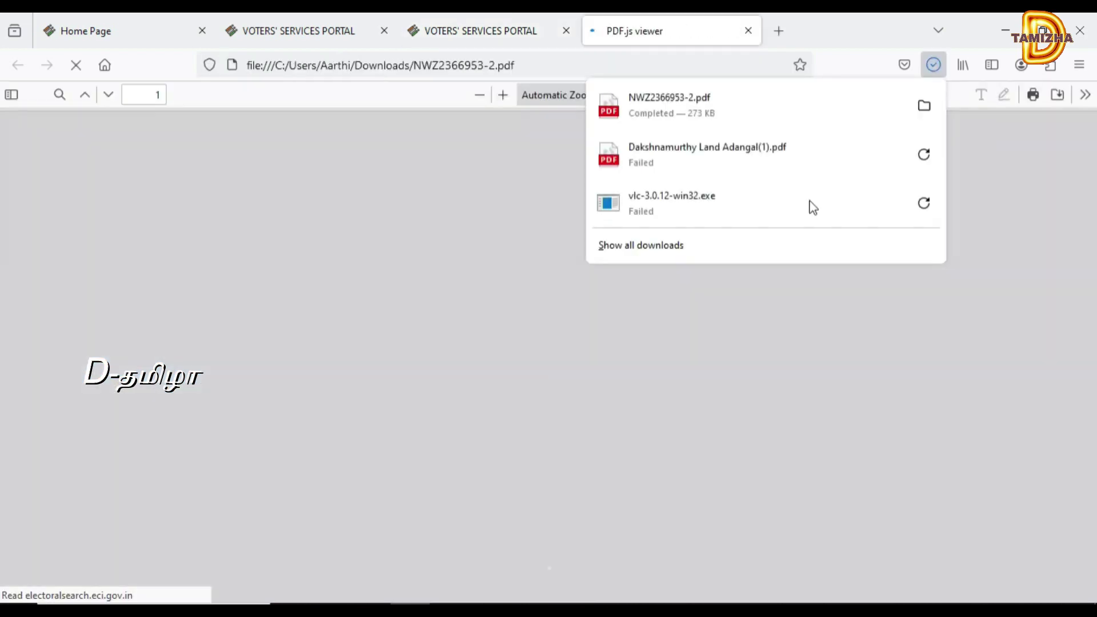
left_click(935, 72)
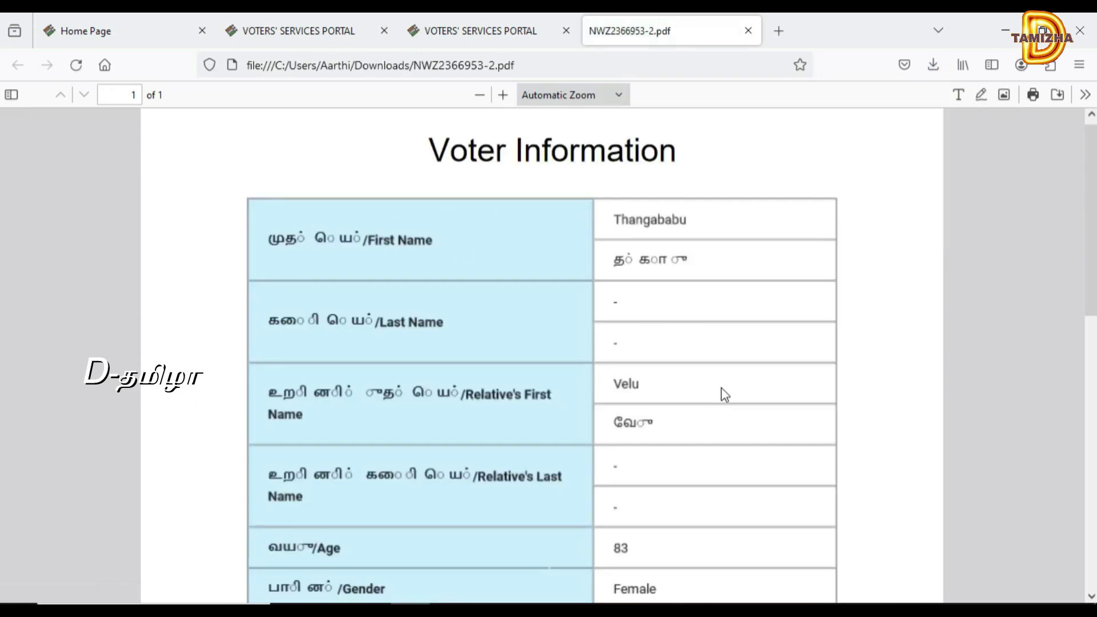
left_click(1092, 596)
left_click_drag(1091, 596, 1091, 597)
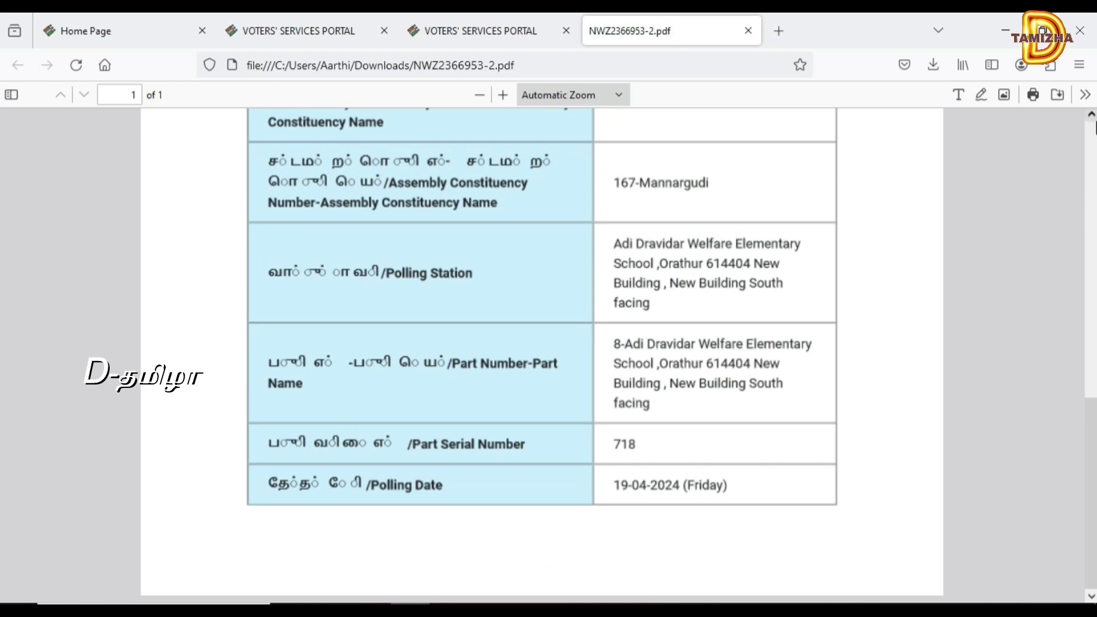
scroll(542, 354, "up", 10)
scroll(1095, 127, "up", 2)
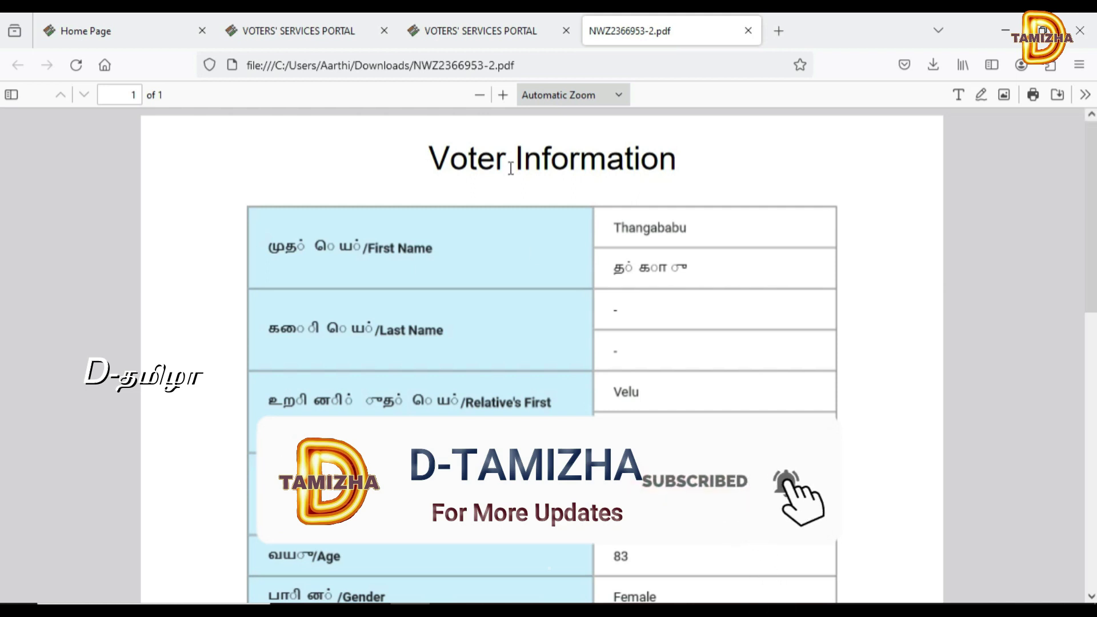
left_click(749, 31)
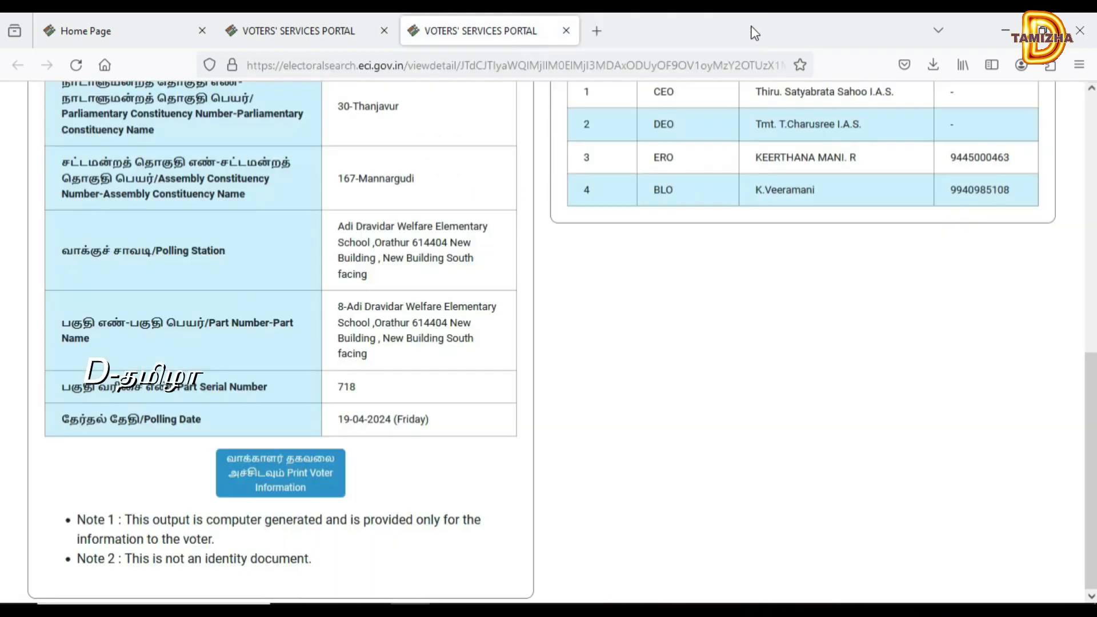
scroll(433, 155, "up", 9)
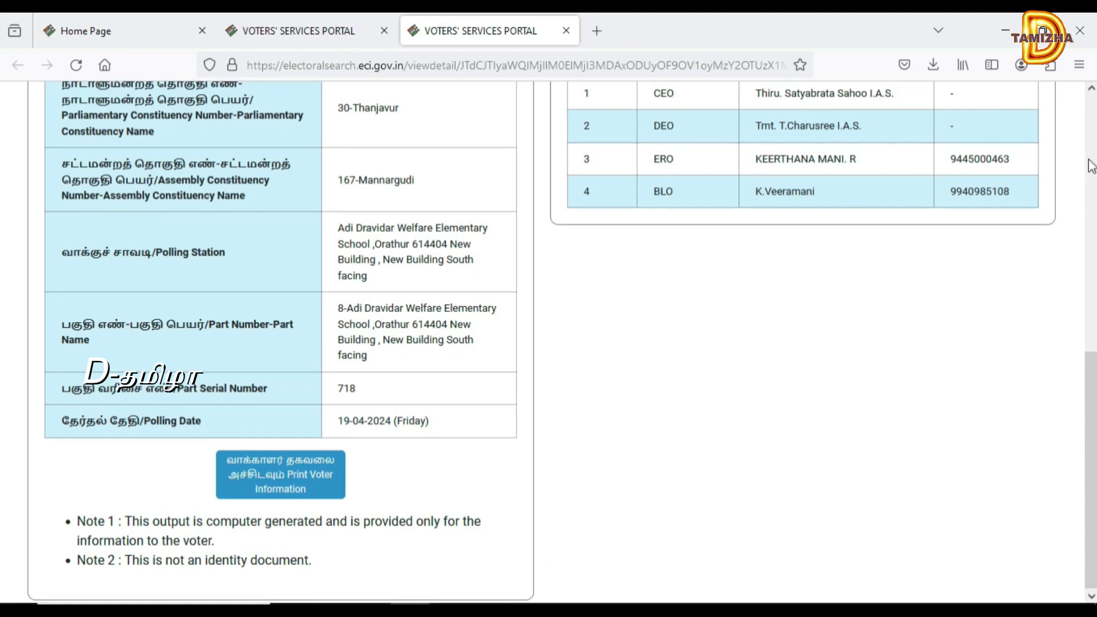